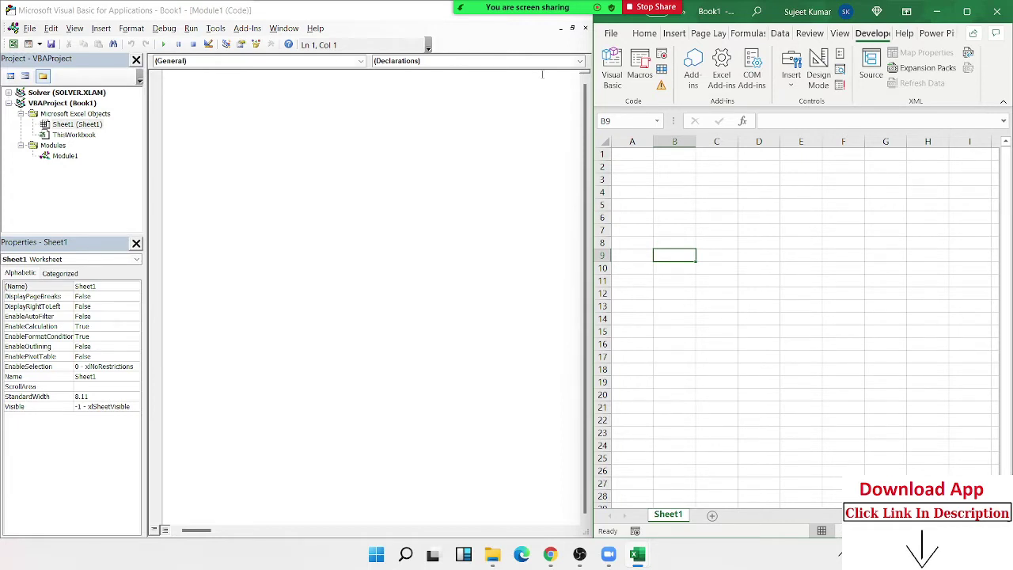
Check the meeting participants list and a participant chat, then close both
{"action": "left_click", "coordinate": [542, 74]}
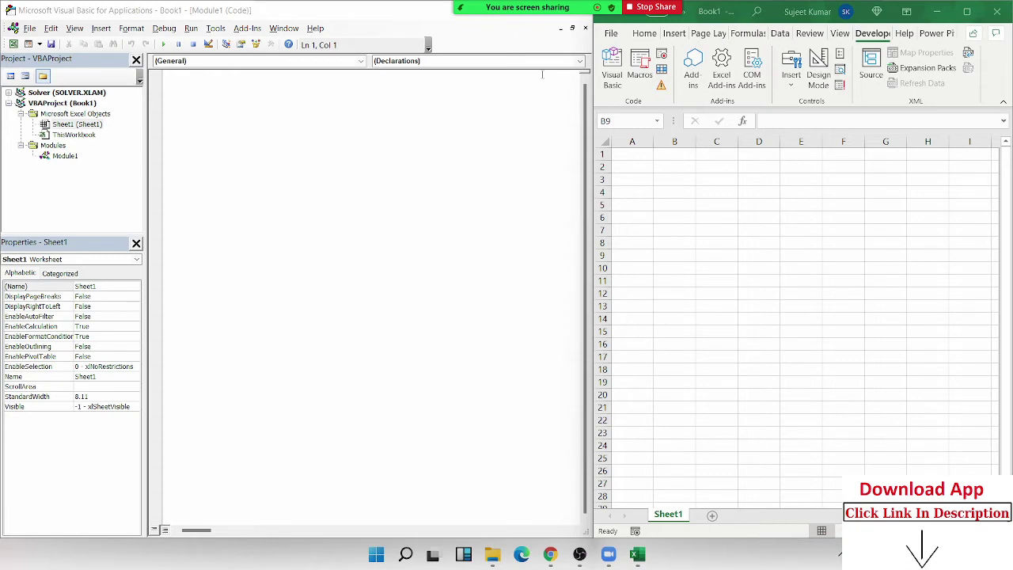
{"action": "left_click", "coordinate": [474, 16]}
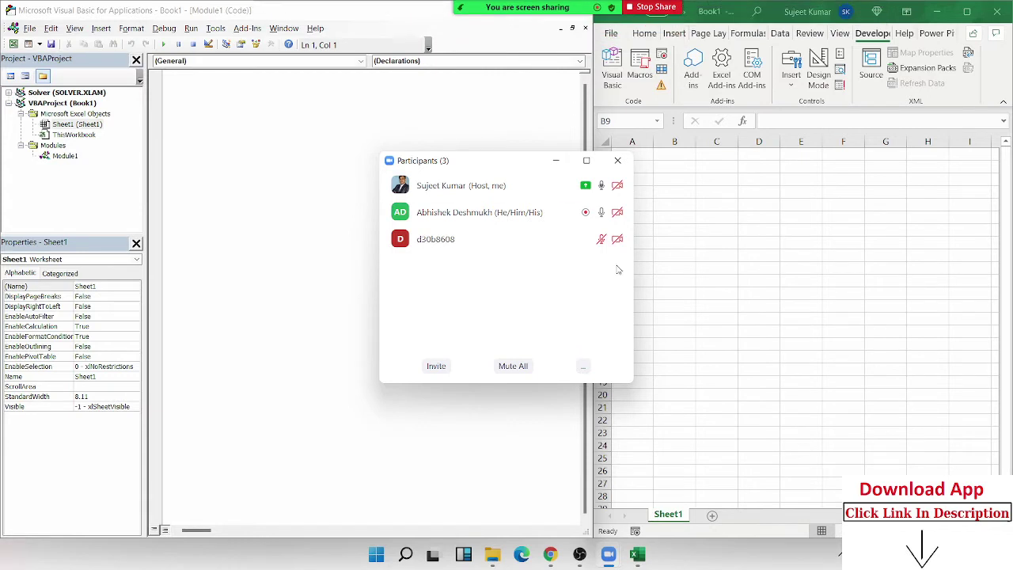
{"action": "mouse_move", "coordinate": [507, 239]}
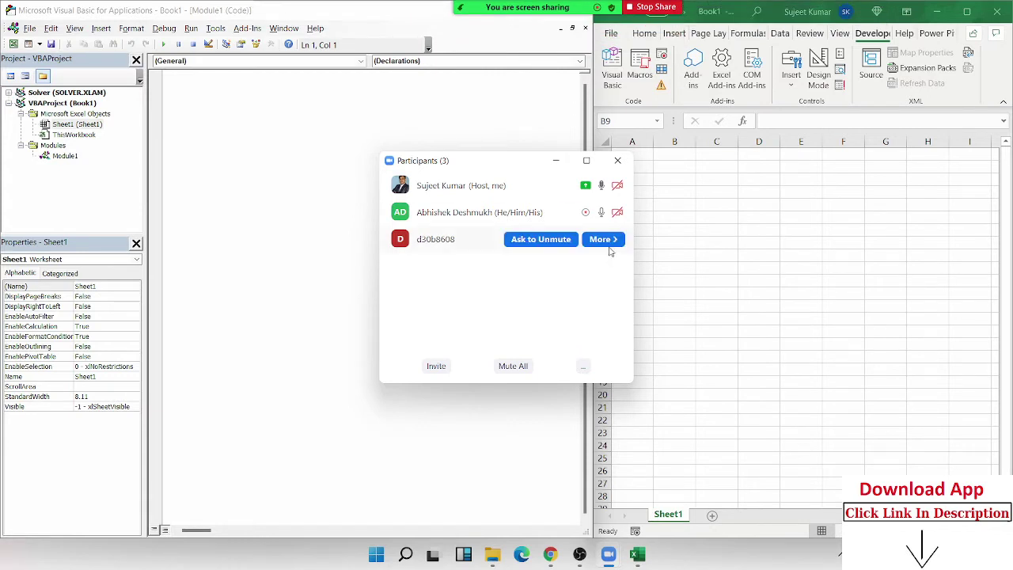
{"action": "left_click", "coordinate": [610, 244]}
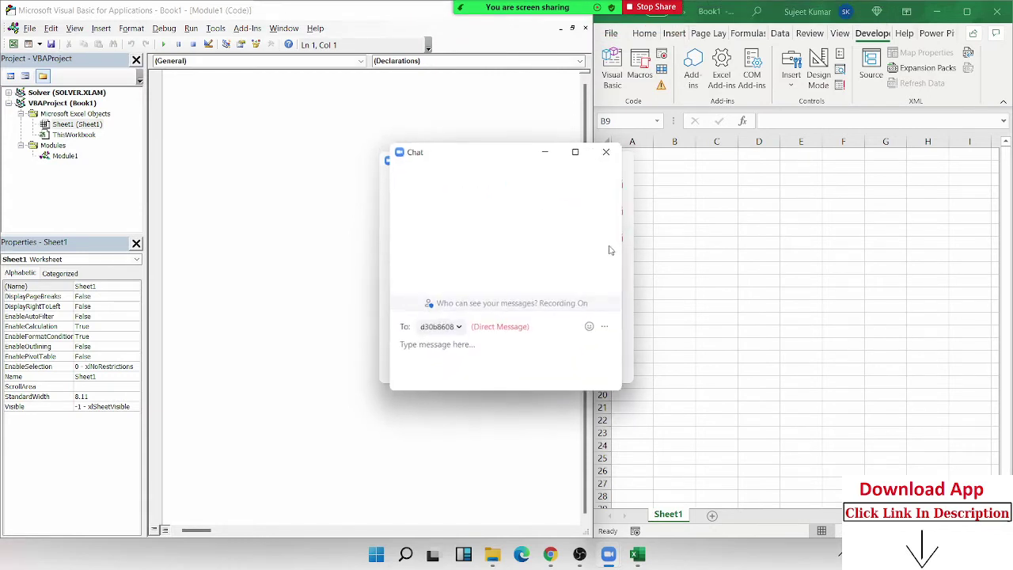
{"action": "left_click", "coordinate": [607, 150]}
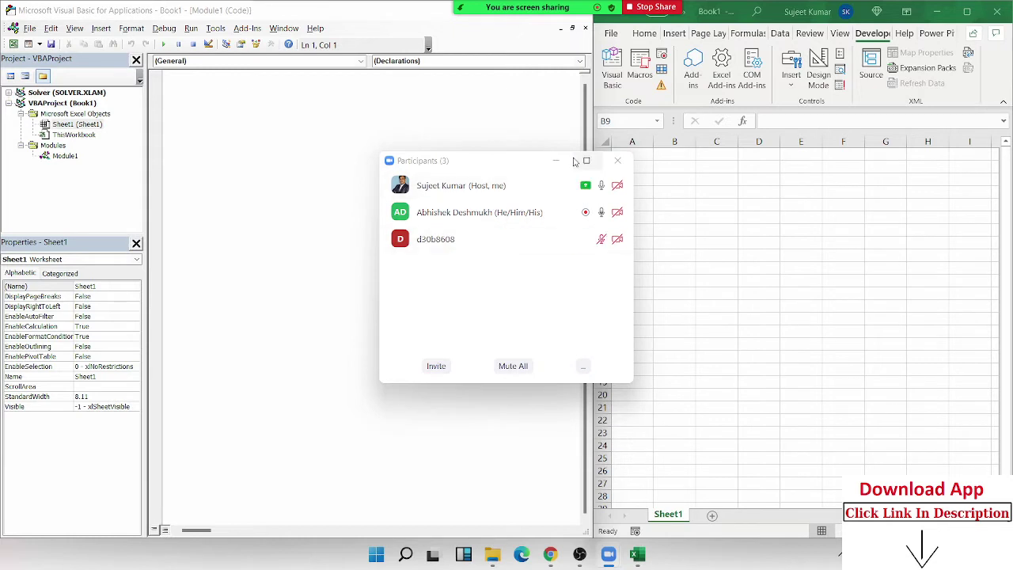
{"action": "left_click", "coordinate": [618, 161]}
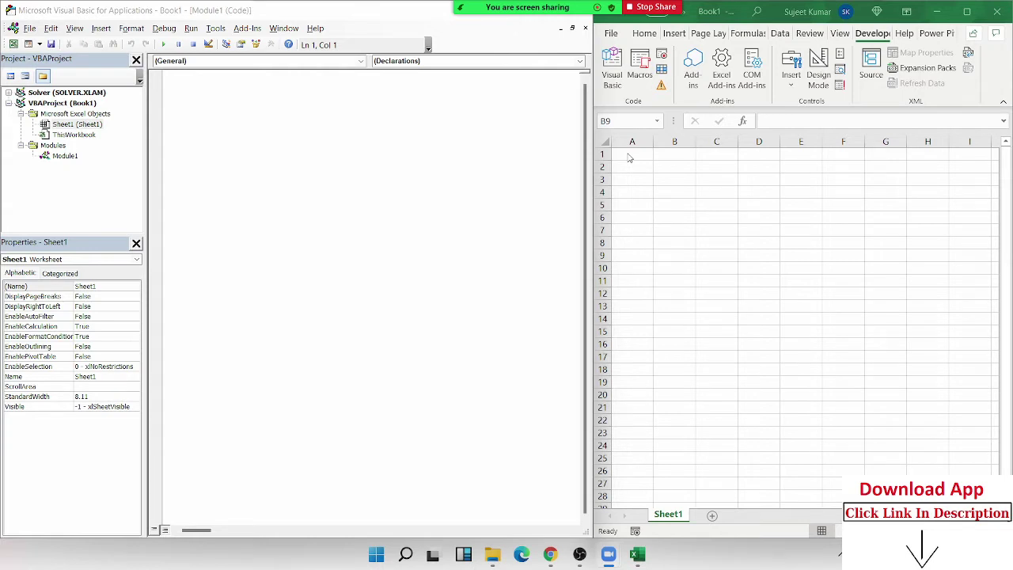
Create an empty Sub rr() procedure with End Sub in Module1
{"action": "left_click", "coordinate": [262, 137]}
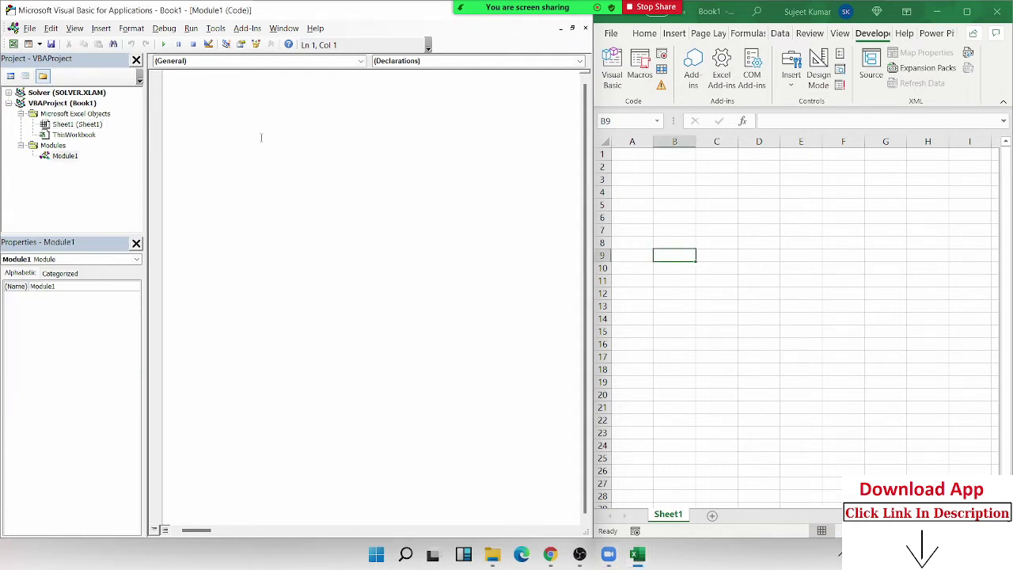
{"action": "type", "text": "sub rr"}
{"action": "type", "text": "()"}
{"action": "key", "text": "Return"}
{"action": "key", "text": "Return"}
{"action": "key", "text": "Return"}
{"action": "key", "text": "Return"}
{"action": "key", "text": "Return"}
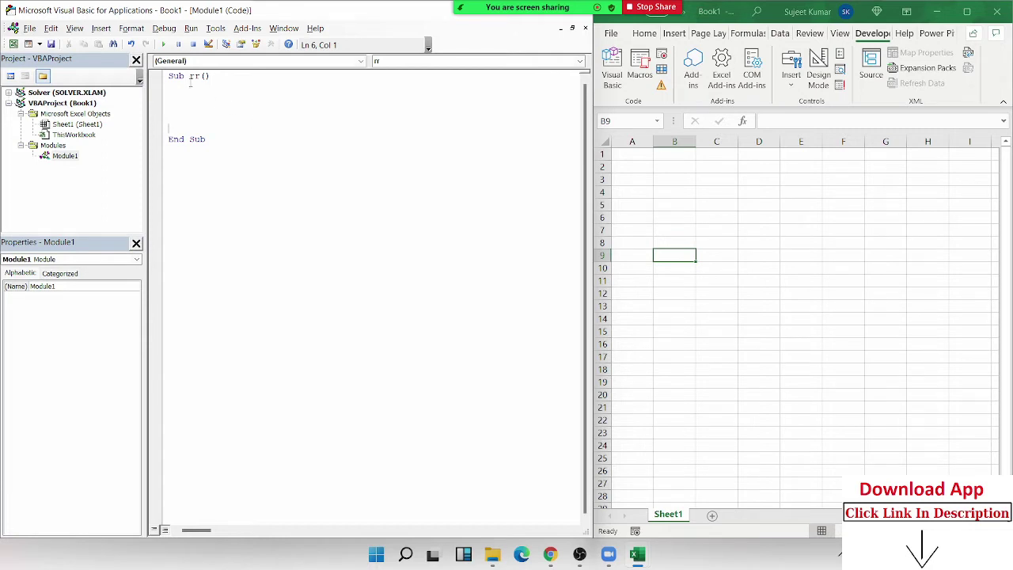
{"action": "double_click", "coordinate": [194, 76]}
{"action": "left_click", "coordinate": [197, 105]}
{"action": "left_click", "coordinate": [194, 85]}
Confirm rr appears in the Excel workbook's Macros list, then close the list
{"action": "left_click", "coordinate": [800, 190]}
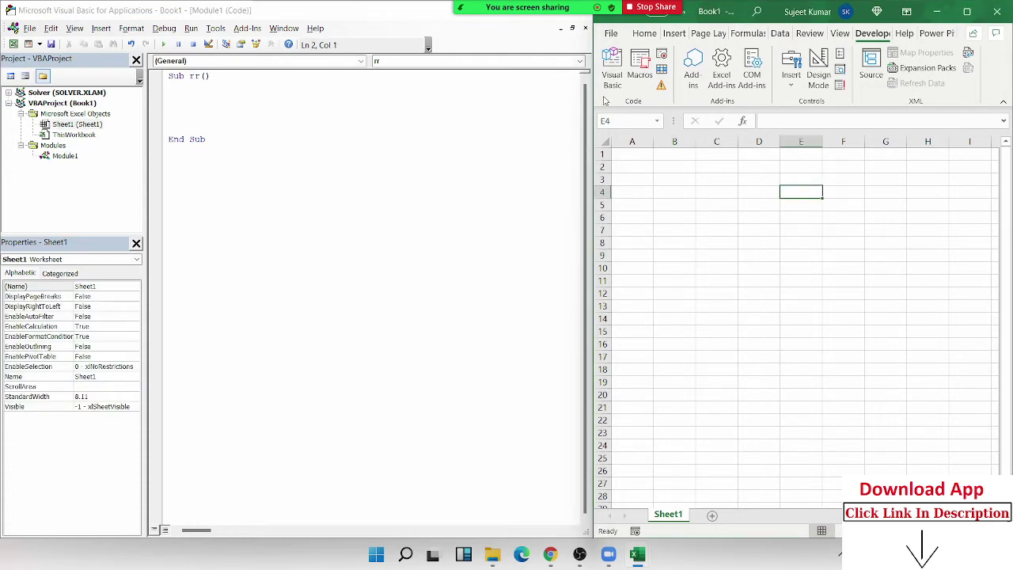
{"action": "left_click", "coordinate": [640, 74]}
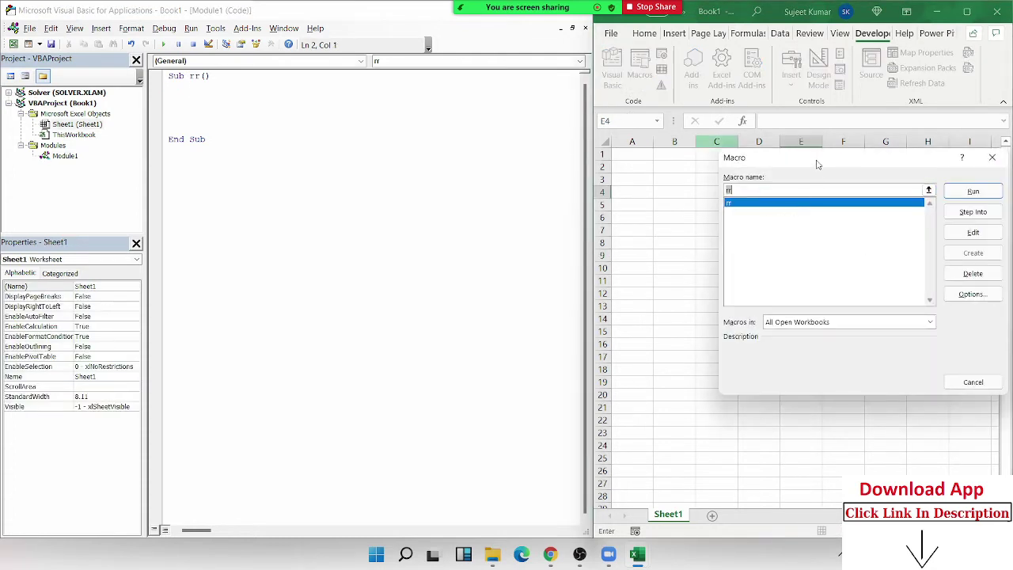
{"action": "left_click_drag", "start_coordinate": [818, 164], "coordinate": [769, 164]}
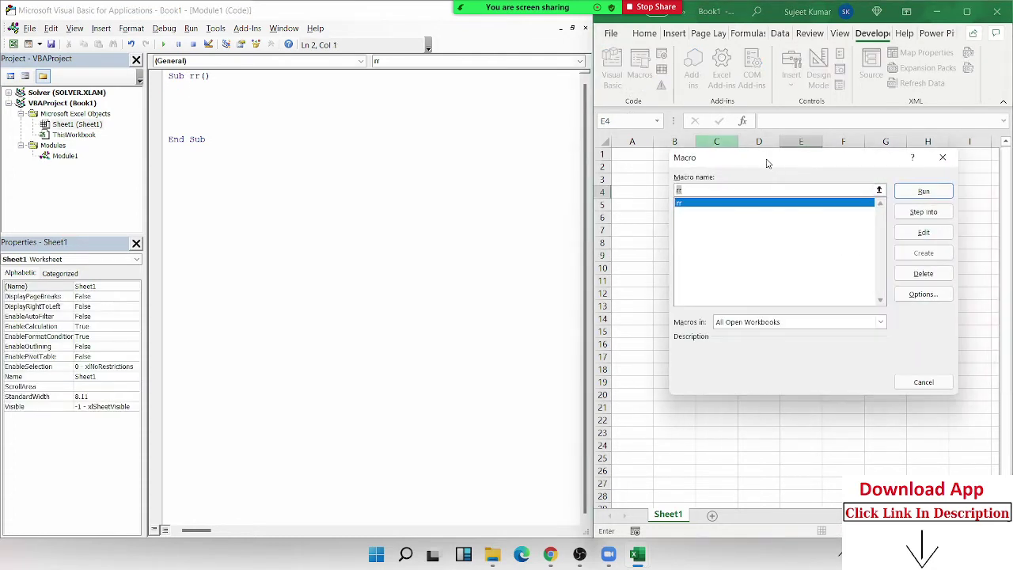
{"action": "left_click", "coordinate": [946, 160]}
Write Application, Workbooks, Sheets and Range on their own lines inside rr
{"action": "left_click", "coordinate": [208, 112]}
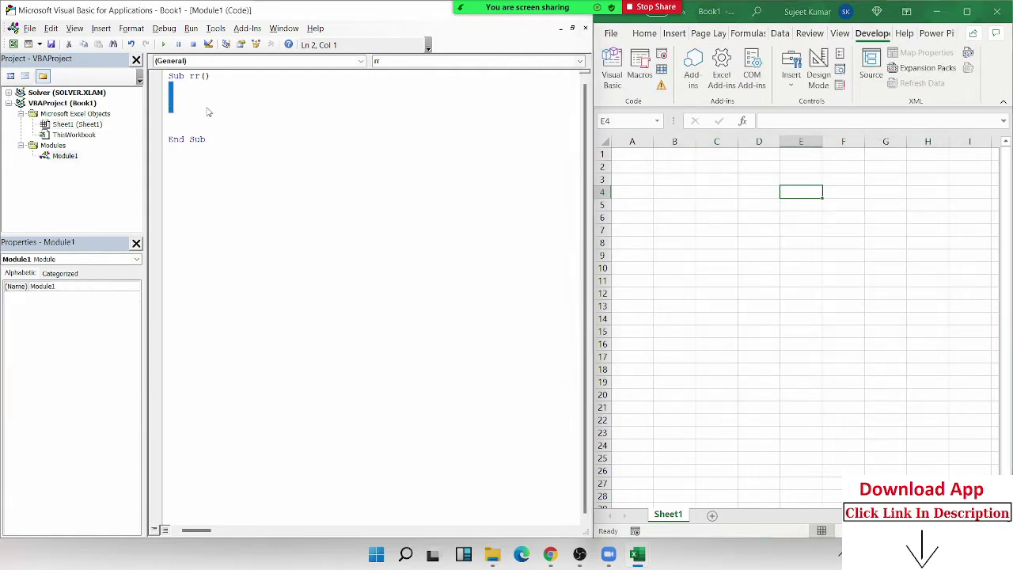
{"action": "left_click", "coordinate": [194, 104]}
{"action": "type", "text": "work"}
{"action": "type", "text": "books"}
{"action": "key", "text": "Return"}
{"action": "left_click", "coordinate": [168, 96]}
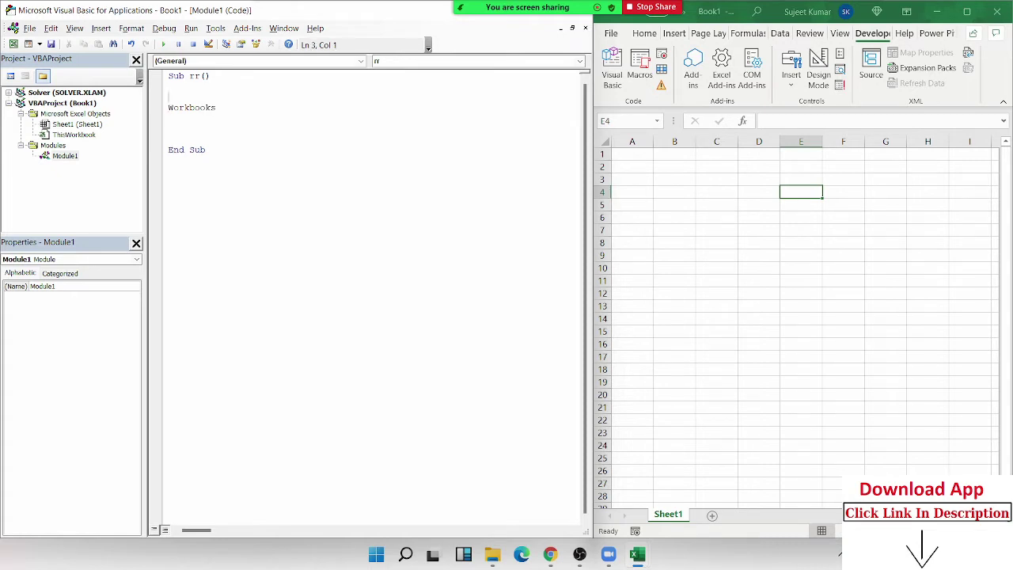
{"action": "type", "text": "applica"}
{"action": "type", "text": "tion"}
{"action": "left_click", "coordinate": [169, 118]}
{"action": "type", "text": "s"}
{"action": "type", "text": "heets"}
{"action": "key", "text": "Return"}
{"action": "type", "text": "r"}
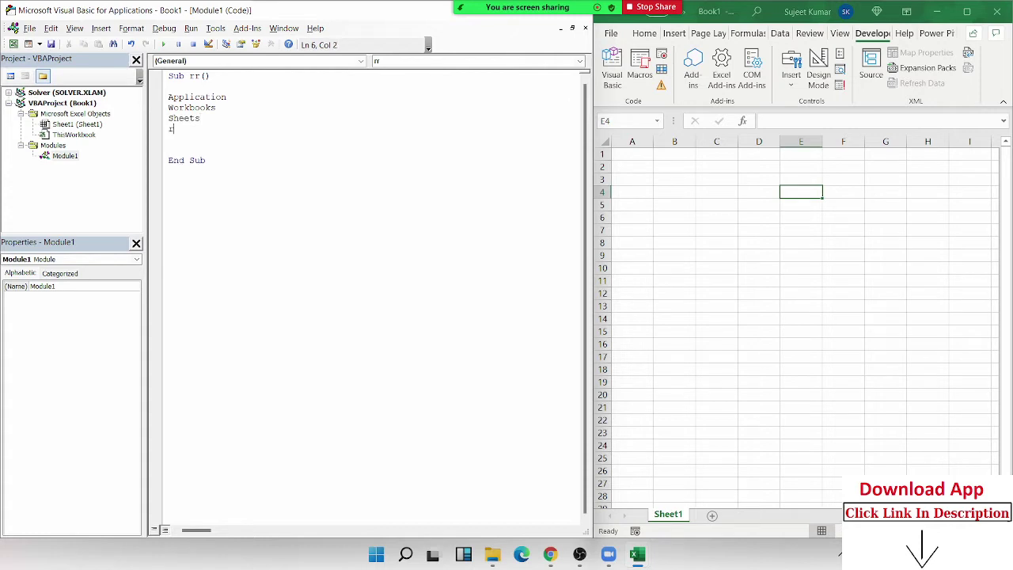
{"action": "type", "text": "ange"}
{"action": "key", "text": "Return"}
Highlight the Application, Workbooks, Sheets and Range lines one after another
{"action": "key", "text": "Up"}
{"action": "key", "text": "Up"}
{"action": "key", "text": "ctrl+shift+Right"}
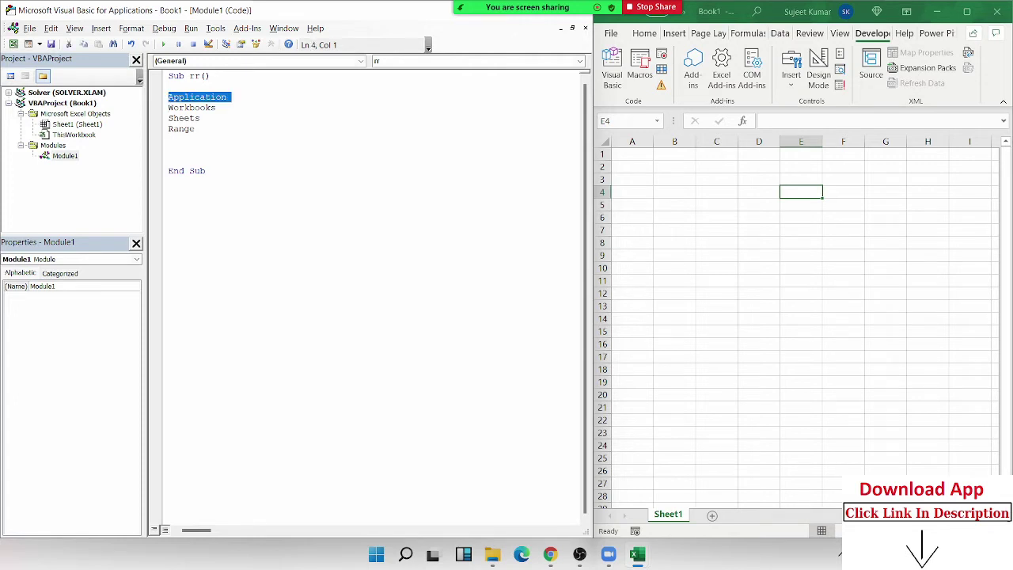
{"action": "key", "text": "Left"}
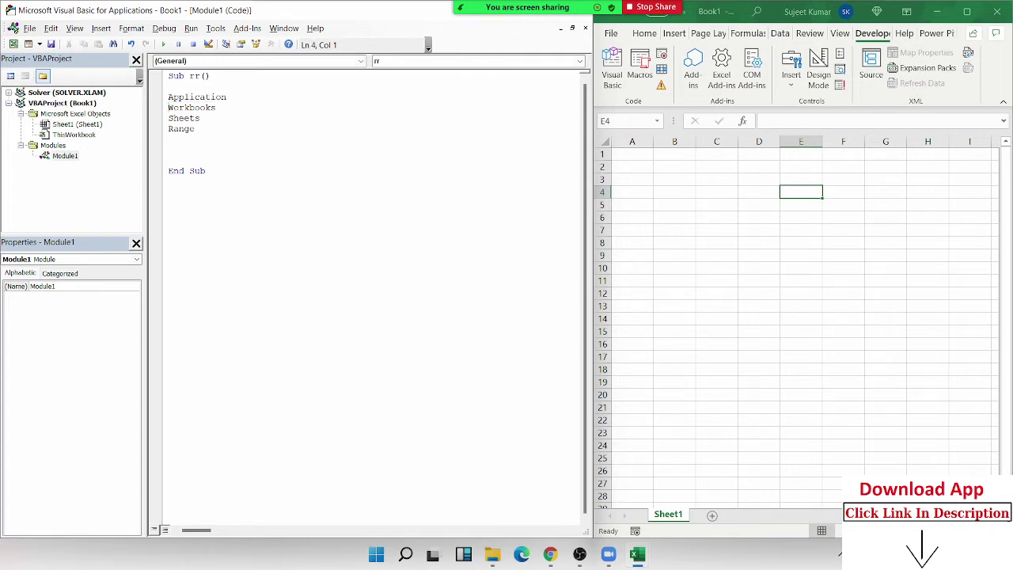
{"action": "key", "text": "Down"}
{"action": "key", "text": "ctrl+shift+Right"}
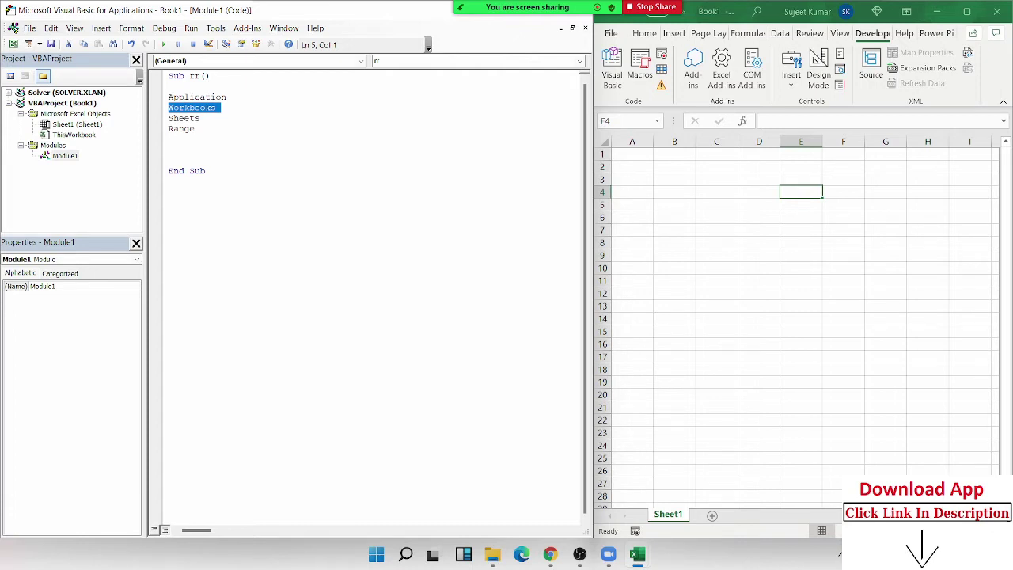
{"action": "key", "text": "Down"}
{"action": "key", "text": "ctrl+shift+Right"}
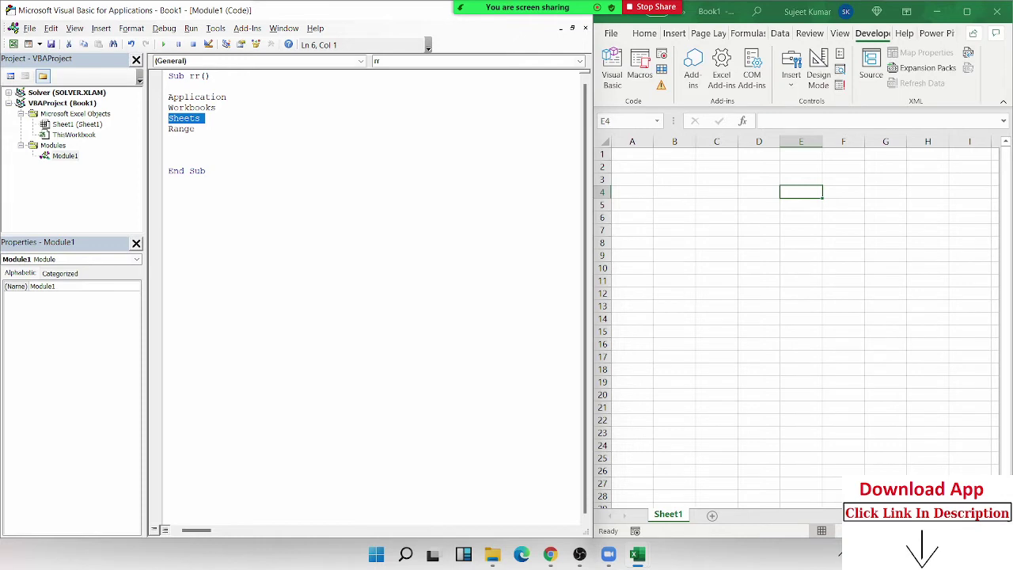
{"action": "key", "text": "Down"}
{"action": "key", "text": "ctrl+shift+Right"}
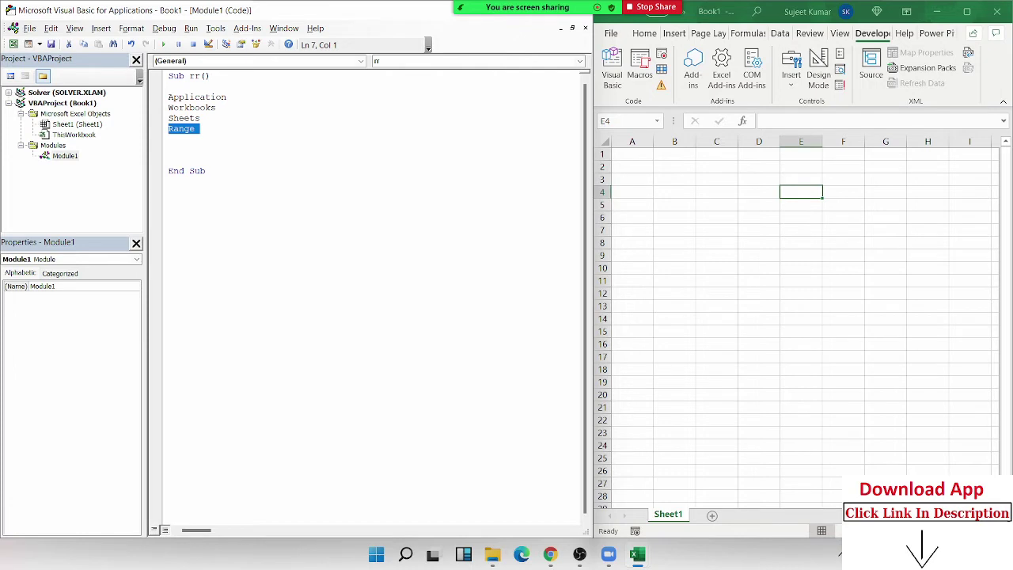
Insert blank lines below Range, ahead of End Sub
{"action": "key", "text": "End"}
{"action": "key", "text": "Return"}
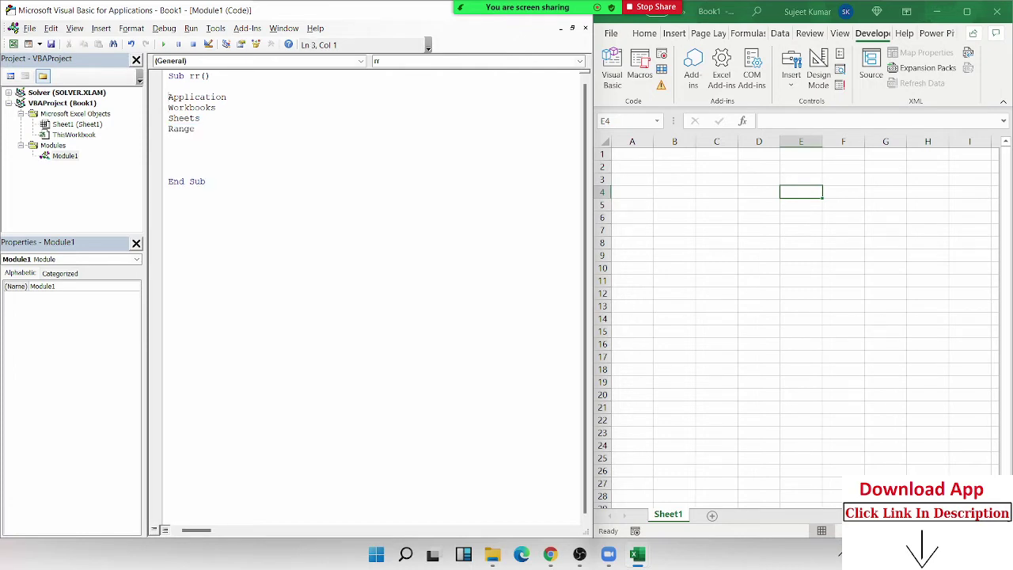
{"action": "key", "text": "shift+Down"}
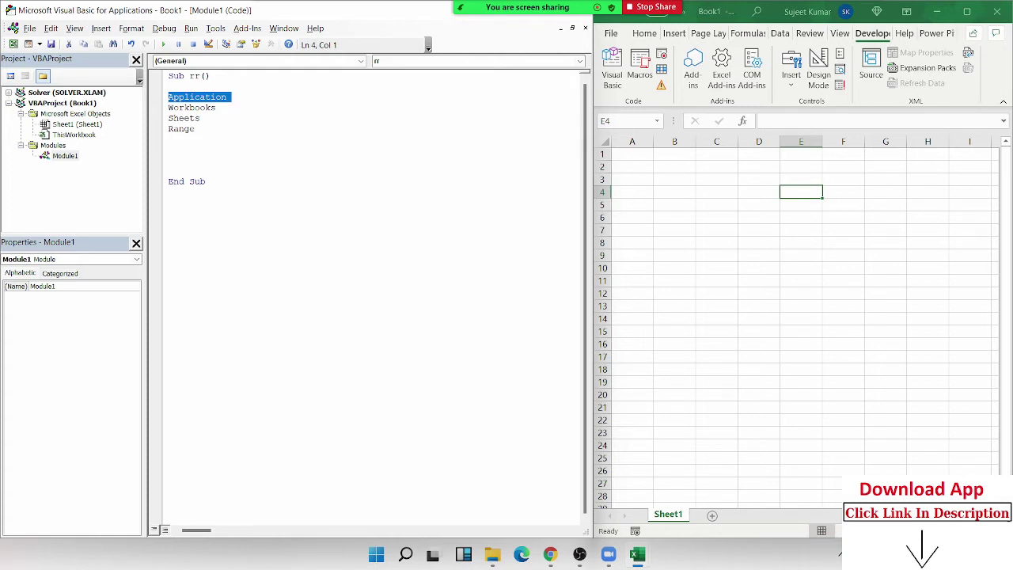
{"action": "key", "text": "Right"}
{"action": "key", "text": "shift+Down"}
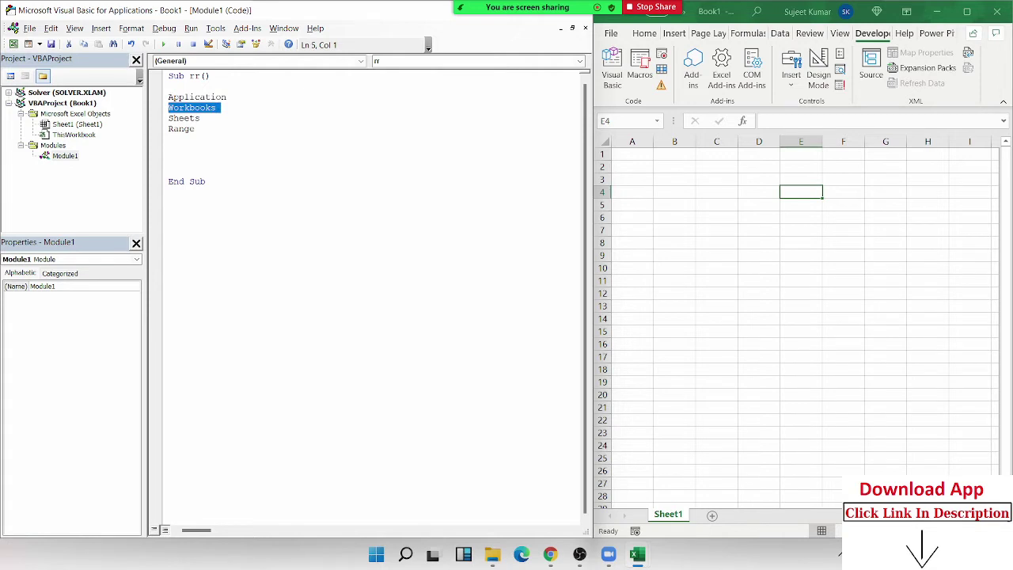
{"action": "key", "text": "Right"}
{"action": "key", "text": "Down"}
{"action": "key", "text": "Down"}
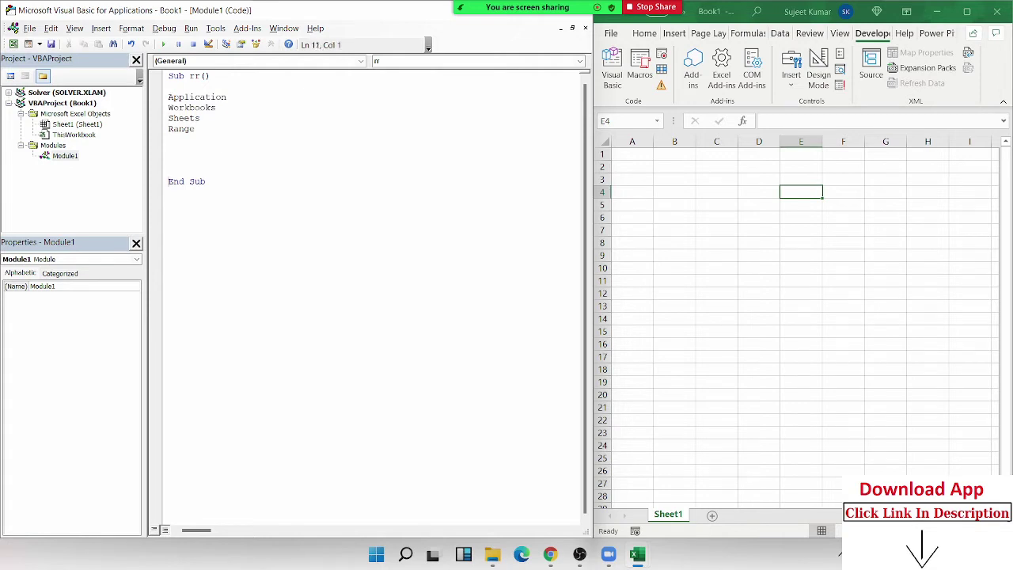
{"action": "key", "text": "Down"}
{"action": "key", "text": "Down"}
{"action": "key", "text": "Return"}
{"action": "key", "text": "Up"}
Add a Workbooks.Add statement to rr using IntelliSense
{"action": "type", "text": "workb"}
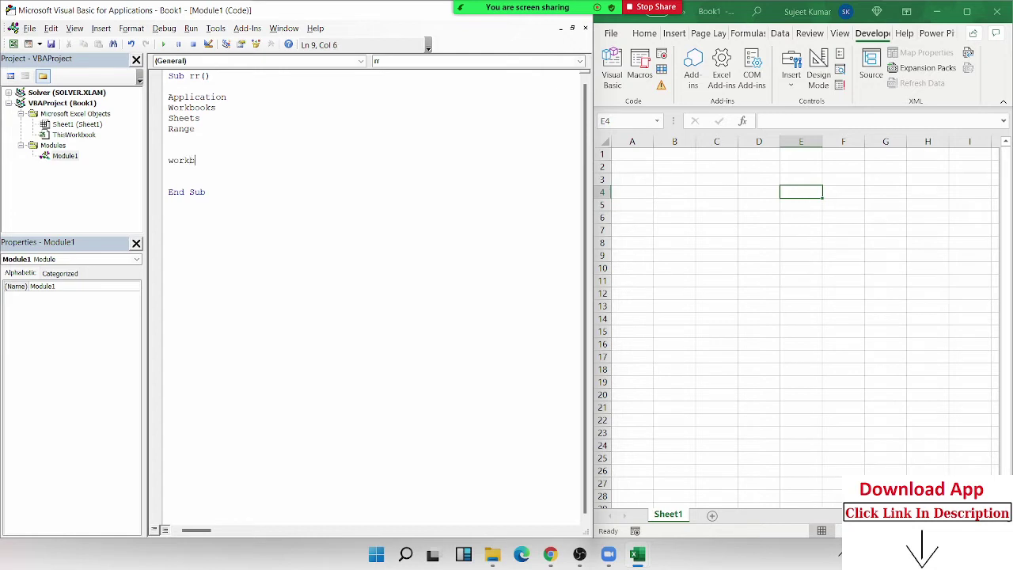
{"action": "type", "text": "ooks"}
{"action": "type", "text": ".a"}
{"action": "key", "text": "Return"}
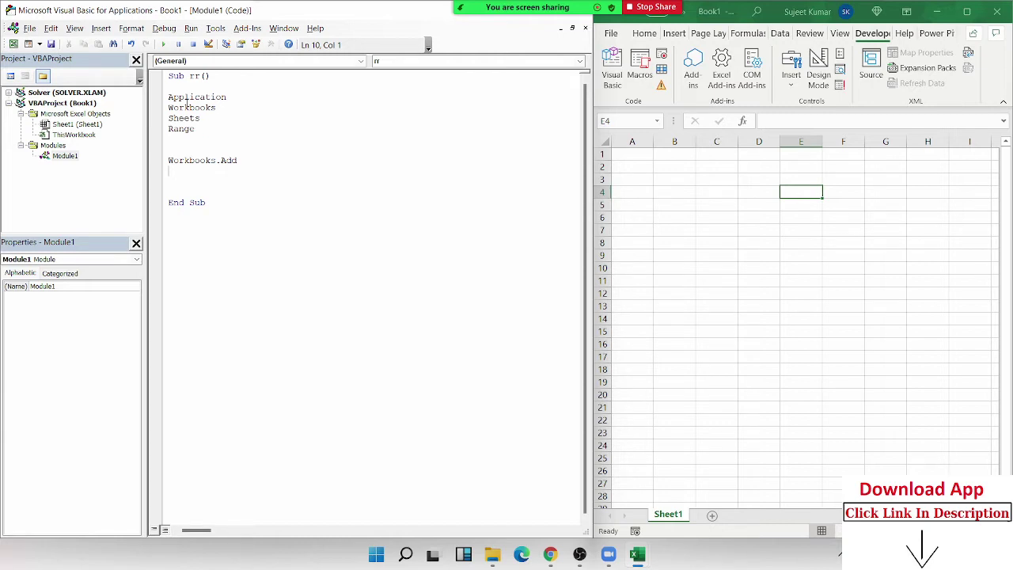
{"action": "key", "text": "Return"}
Start a new line reading Workbooks("Book1.xlsx").s
{"action": "type", "text": "work"}
{"action": "type", "text": "book"}
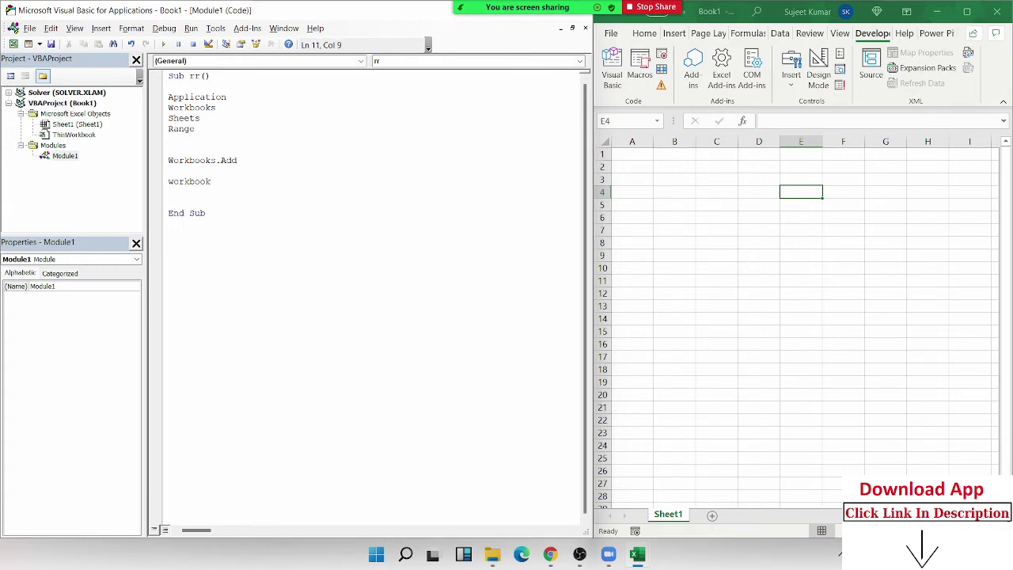
{"action": "type", "text": "s"}
{"action": "key", "text": "Return"}
{"action": "key", "text": "BackSpace"}
{"action": "key", "text": "BackSpace"}
{"action": "key", "text": "BackSpace"}
{"action": "key", "text": "BackSpace"}
{"action": "key", "text": "BackSpace"}
{"action": "key", "text": "BackSpace"}
{"action": "type", "text": "("}
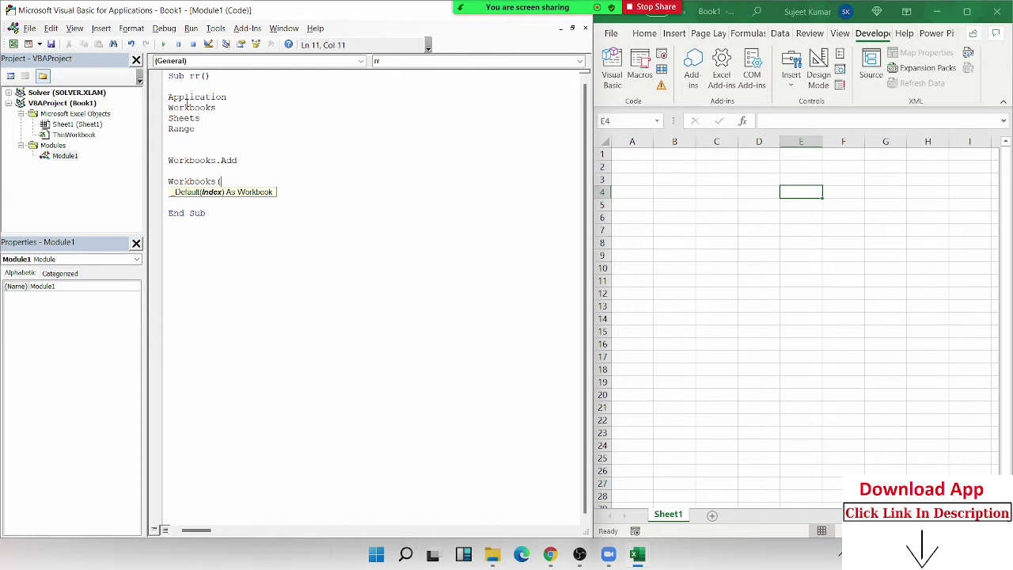
{"action": "type", "text": "\"Boo"}
{"action": "type", "text": "k1."}
{"action": "type", "text": "xls"}
{"action": "type", "text": "x\""}
{"action": "type", "text": ")"}
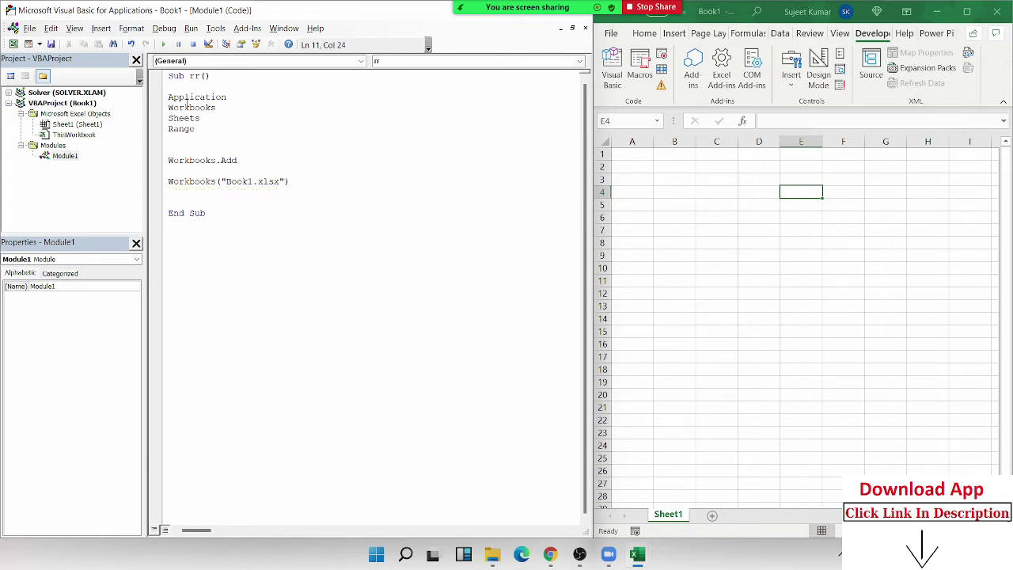
{"action": "type", "text": ".s"}
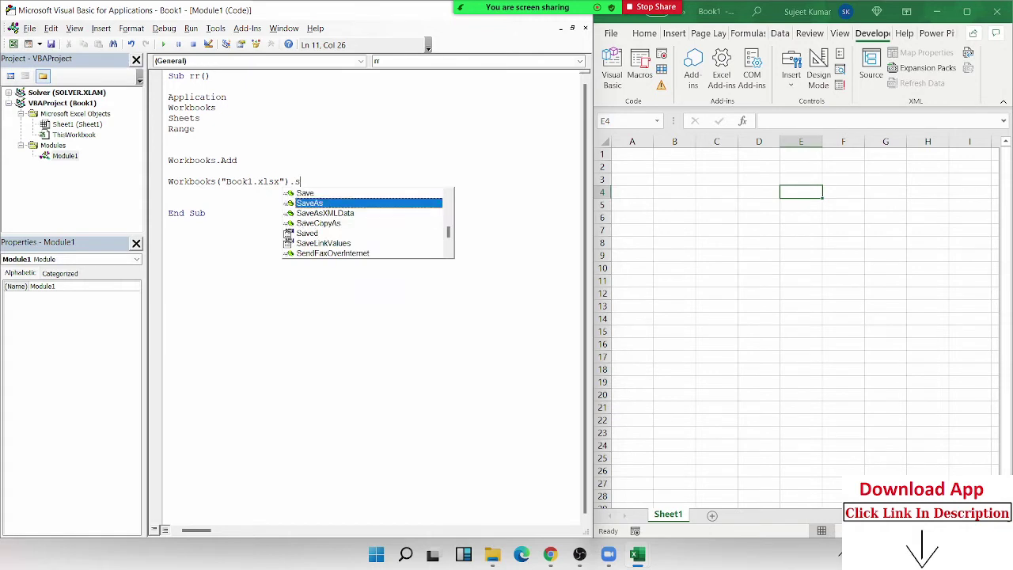
Complete the Book1.xlsx line as .SaveAs "E:\\2020\123.xlsx"
{"action": "key", "text": "Tab"}
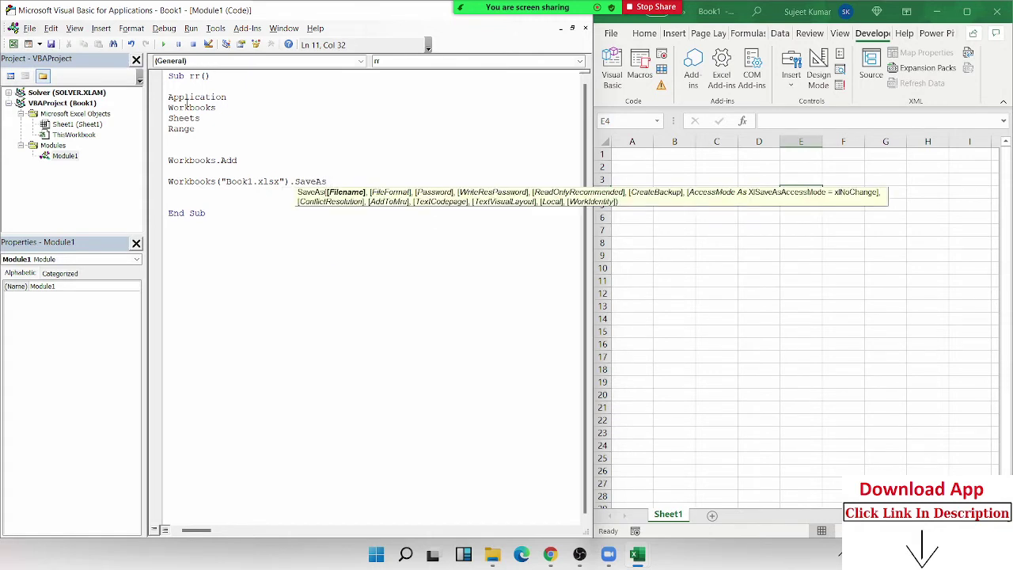
{"action": "type", "text": "\"E"}
{"action": "type", "text": ":"}
{"action": "key", "text": "BackSpace"}
{"action": "type", "text": "\\"}
{"action": "key", "text": "BackSpace"}
{"action": "key", "text": "BackSpace"}
{"action": "type", "text": ":\\\\"}
{"action": "type", "text": "2020\\\\"}
{"action": "type", "text": "123."}
{"action": "type", "text": "xlsx"}
{"action": "type", "text": "\""}
{"action": "key", "text": "Return"}
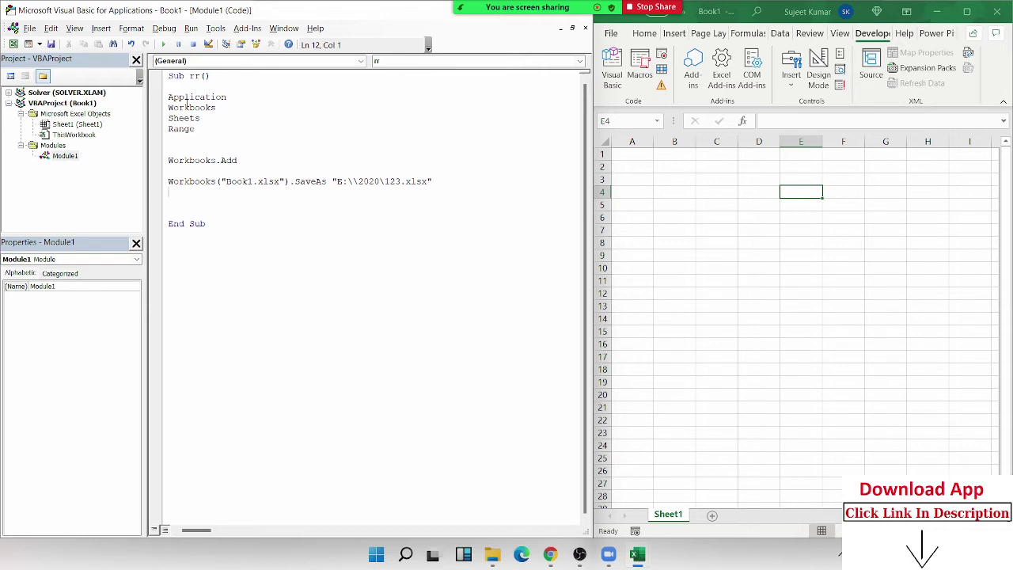
{"action": "double_click", "coordinate": [206, 182]}
{"action": "left_click_drag", "start_coordinate": [229, 181], "coordinate": [281, 181]}
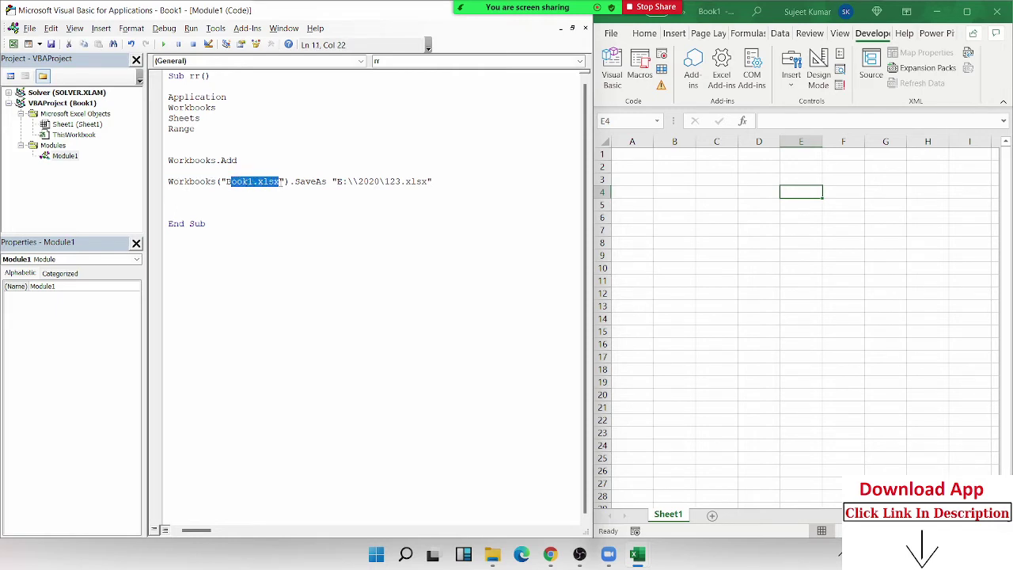
{"action": "double_click", "coordinate": [315, 182]}
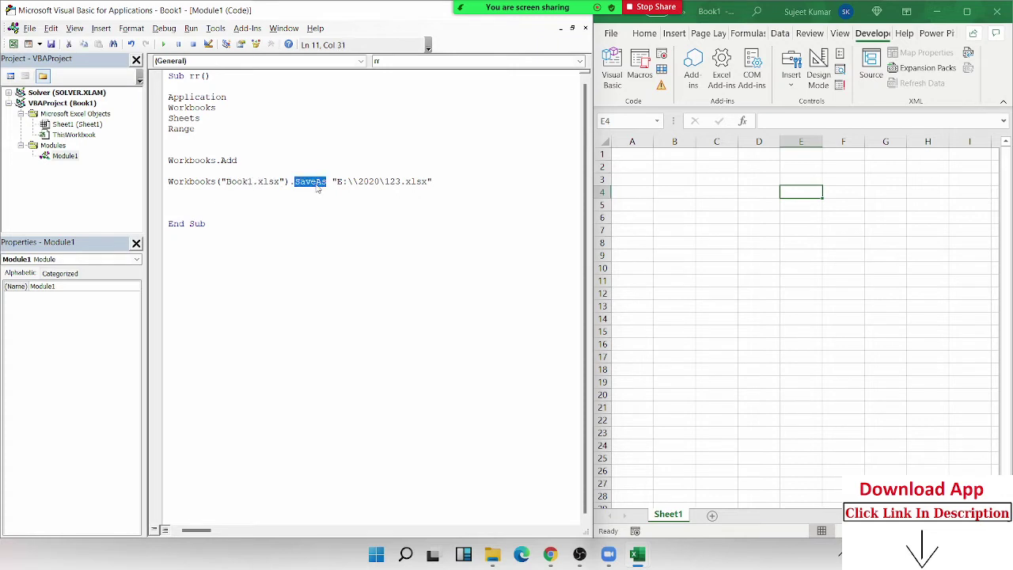
{"action": "left_click_drag", "start_coordinate": [333, 181], "coordinate": [440, 181]}
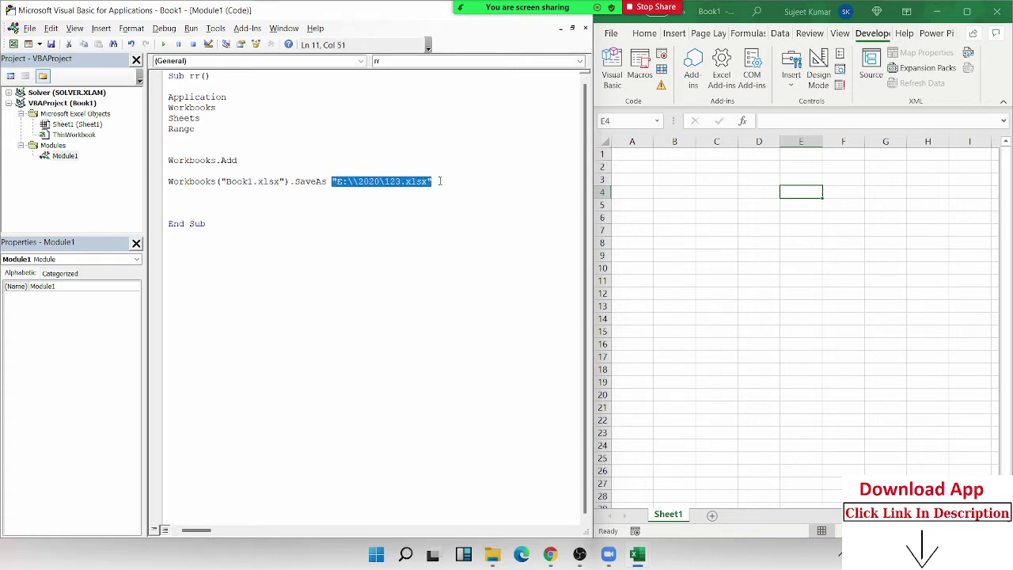
{"action": "left_click", "coordinate": [222, 181]}
{"action": "left_click_drag", "start_coordinate": [222, 182], "coordinate": [285, 181]}
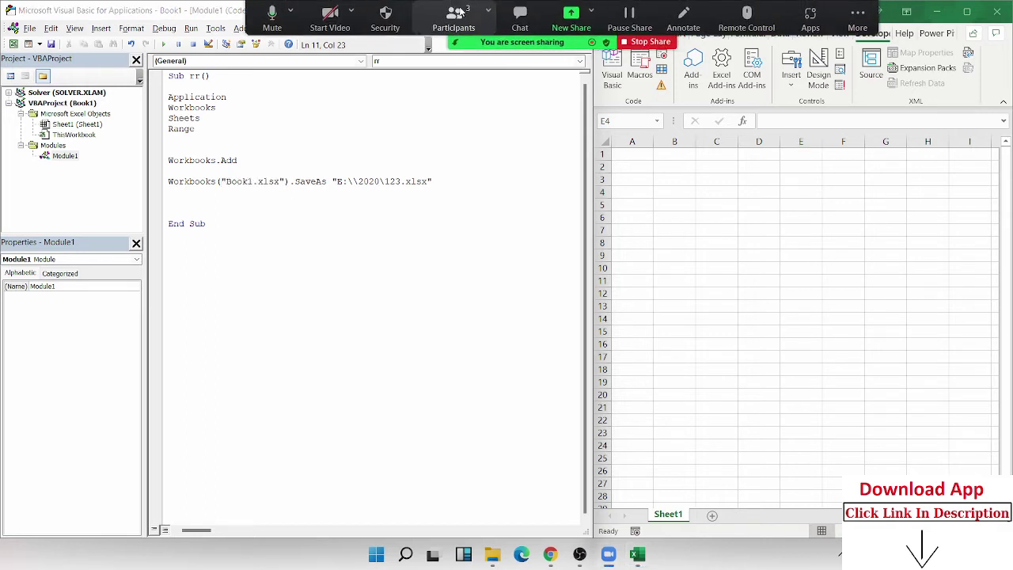
{"action": "left_click", "coordinate": [458, 16]}
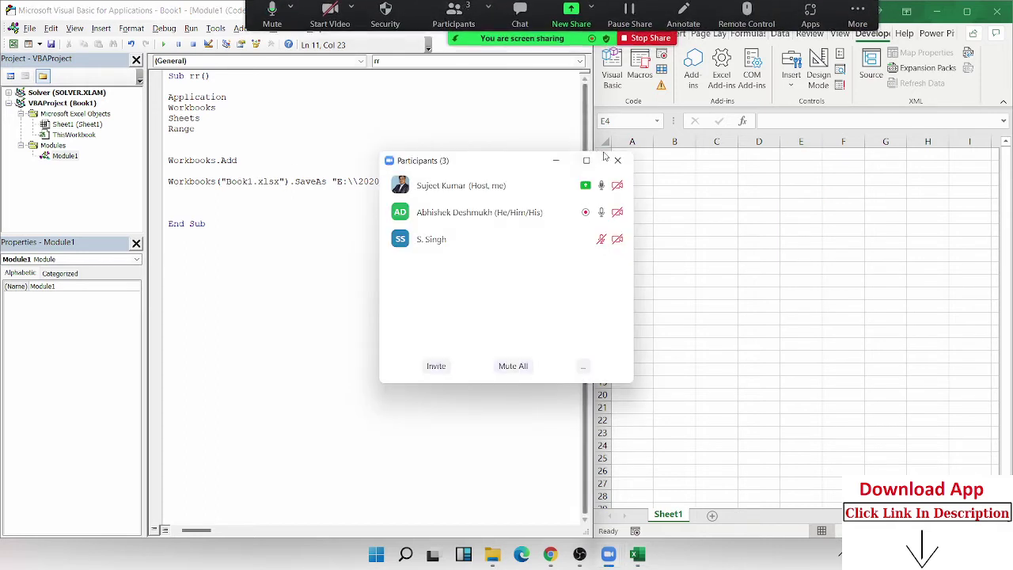
{"action": "left_click", "coordinate": [617, 160]}
{"action": "double_click", "coordinate": [253, 182]}
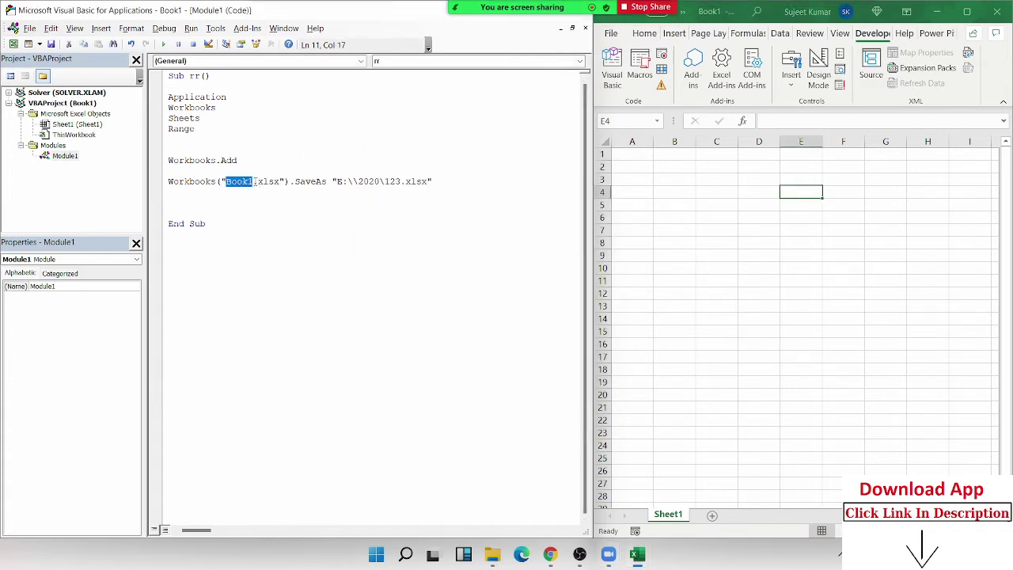
{"action": "left_click", "coordinate": [253, 181]}
{"action": "left_click_drag", "start_coordinate": [336, 188], "coordinate": [447, 211]}
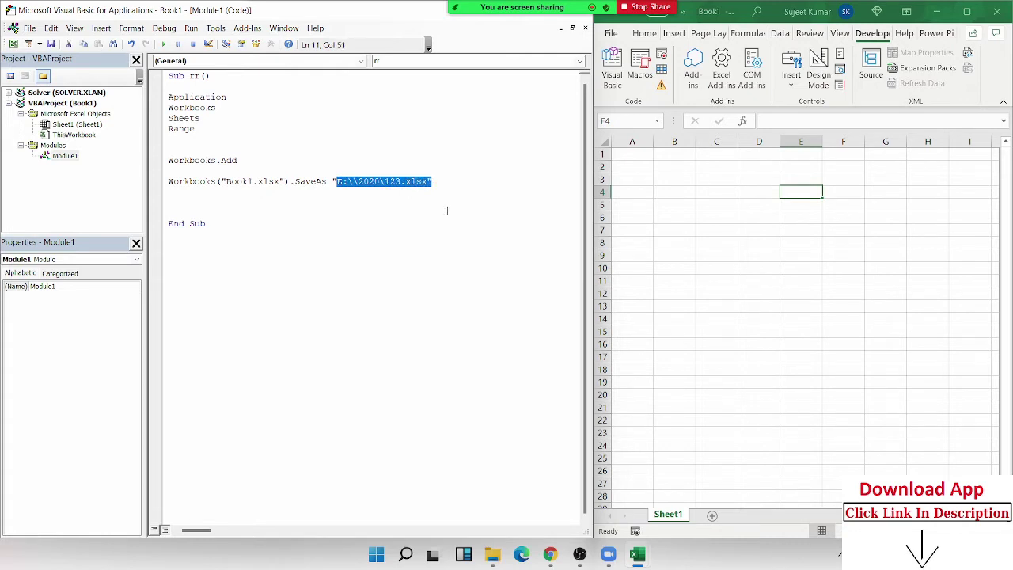
{"action": "left_click", "coordinate": [291, 209]}
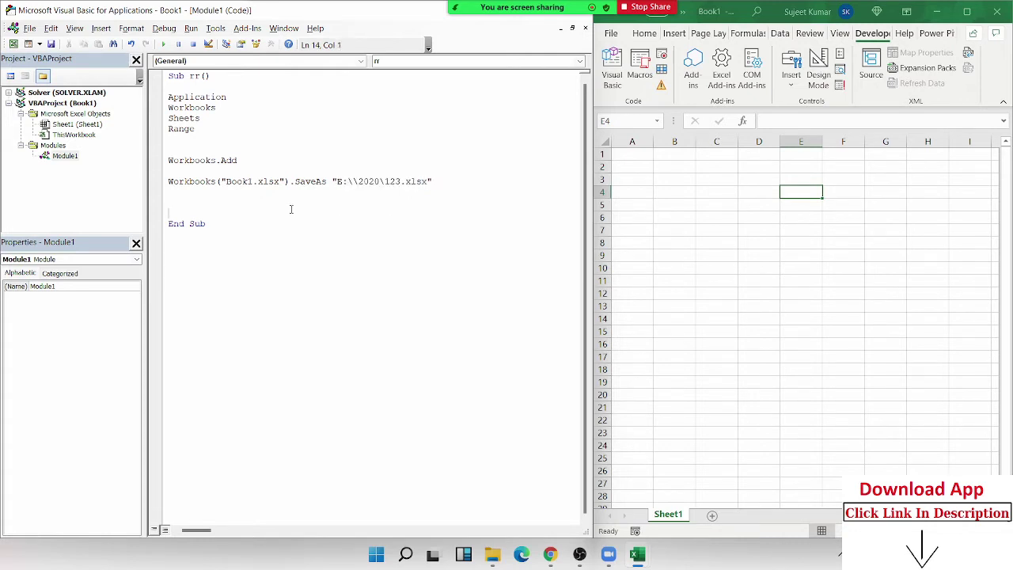
{"action": "left_click", "coordinate": [187, 181]}
{"action": "double_click", "coordinate": [238, 181]}
{"action": "double_click", "coordinate": [311, 181]}
{"action": "double_click", "coordinate": [351, 184]}
{"action": "double_click", "coordinate": [254, 181]}
Add ActiveWorkbook next to the Workbooks entry in the object list
{"action": "left_click", "coordinate": [295, 181]}
{"action": "key", "text": "shift+End"}
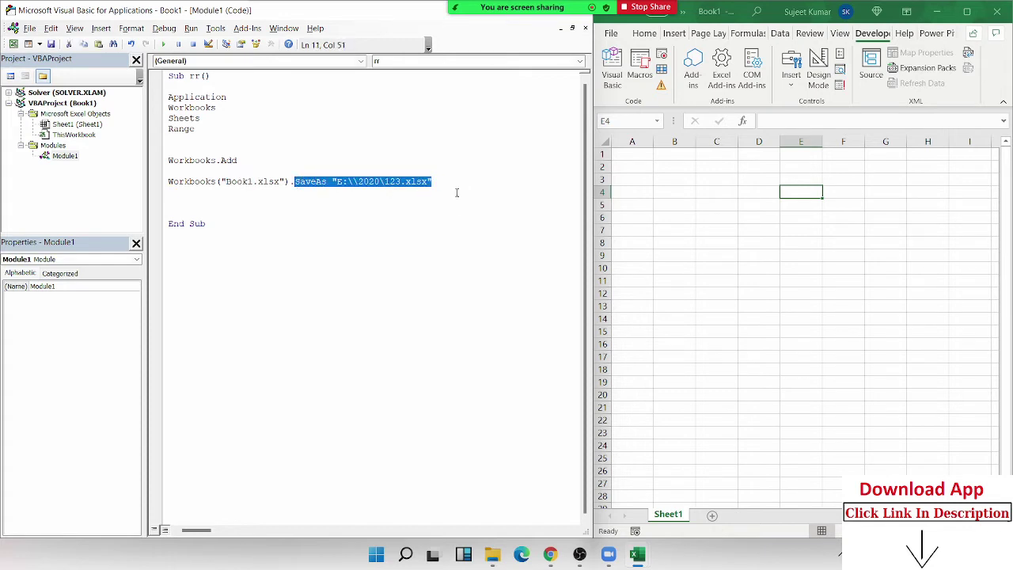
{"action": "left_click", "coordinate": [231, 107]}
{"action": "type", "text": "a"}
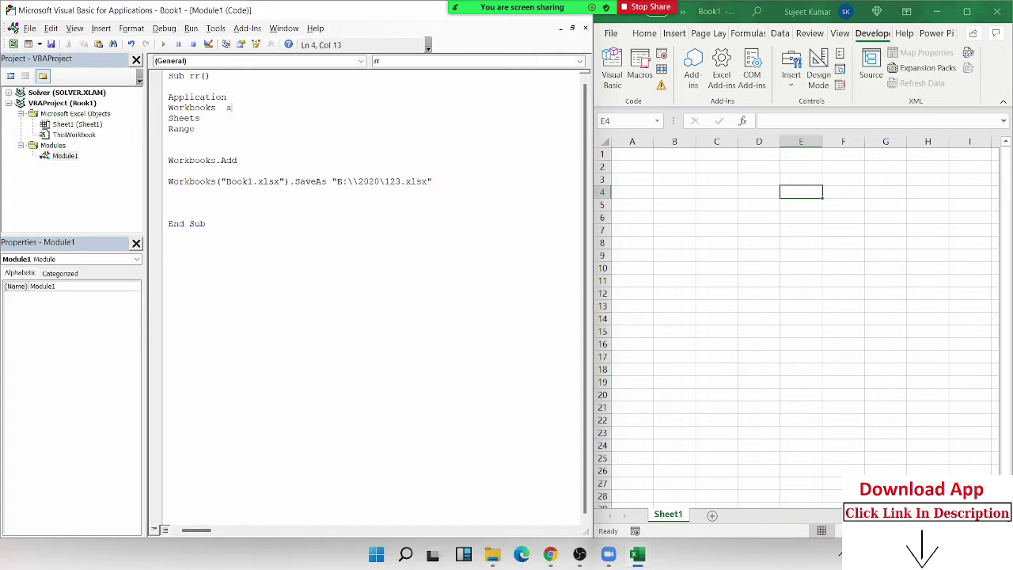
{"action": "type", "text": "cti"}
{"action": "type", "text": "vework"}
{"action": "type", "text": "book"}
{"action": "key", "text": "Down"}
{"action": "key", "text": "Up"}
{"action": "key", "text": "Down"}
Insert ActiveWorkbook.SaveAs "E:\\2020\123.xlsx" directly below Workbooks.Add and tidy the blank lines
{"action": "left_click", "coordinate": [169, 170]}
{"action": "type", "text": "acti"}
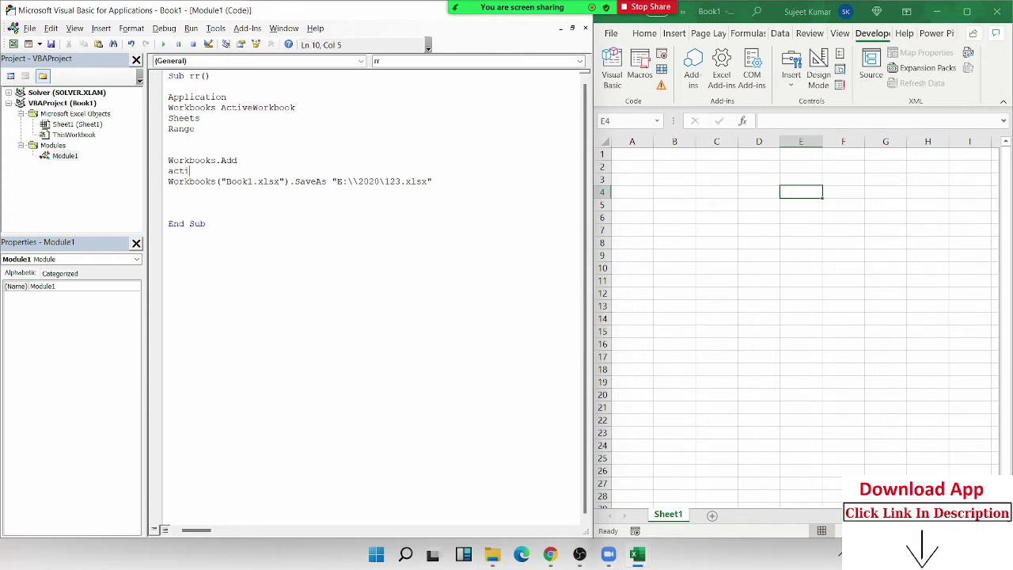
{"action": "type", "text": "vewor"}
{"action": "type", "text": "kbook"}
{"action": "type", "text": ".SaveAs \"E:\\\\2020\\123.xlsx\""}
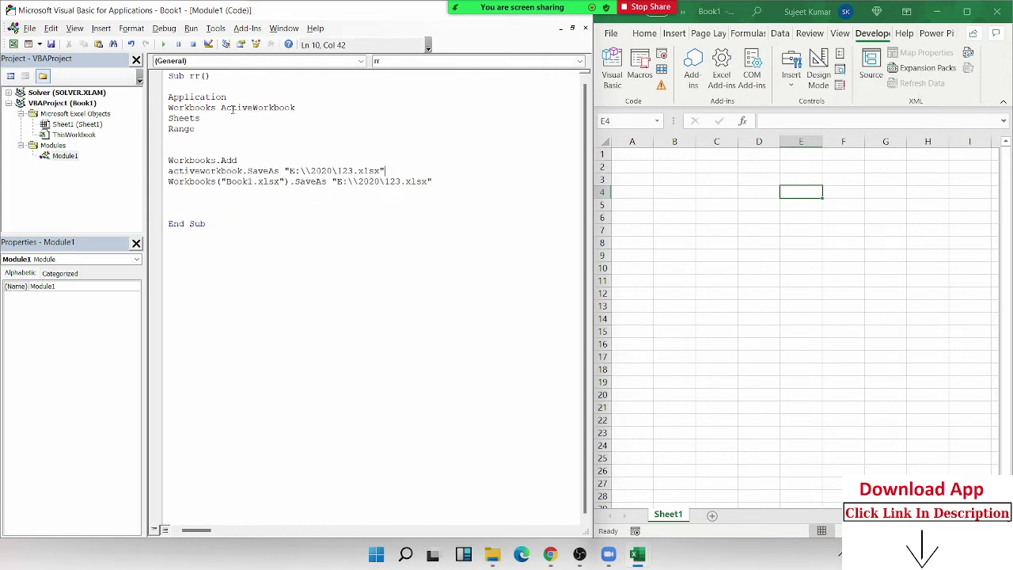
{"action": "left_click", "coordinate": [197, 206]}
{"action": "left_click", "coordinate": [171, 171]}
{"action": "key", "text": "Return"}
{"action": "key", "text": "Return"}
{"action": "left_click", "coordinate": [168, 149]}
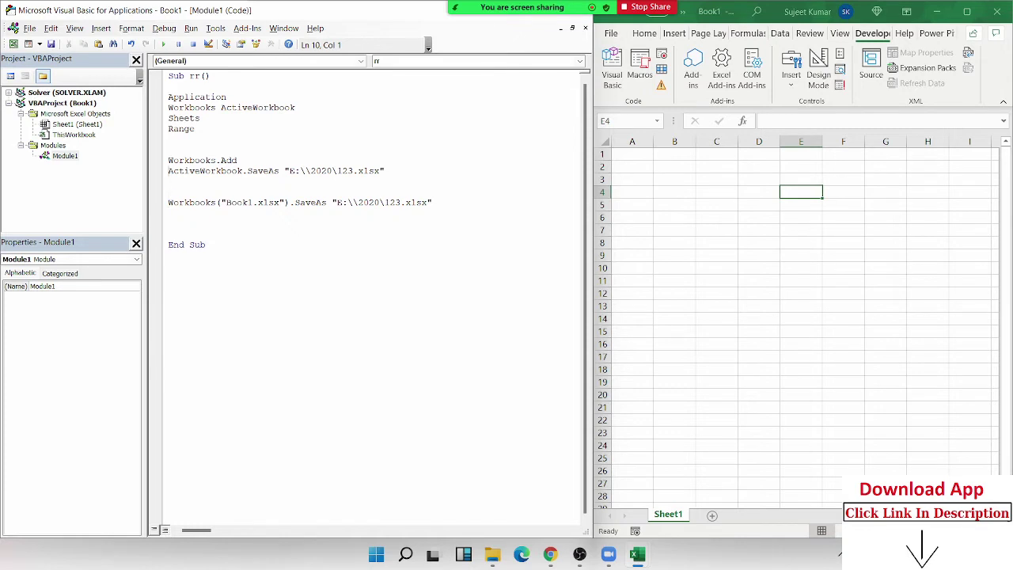
{"action": "left_click_drag", "start_coordinate": [168, 161], "coordinate": [168, 171]}
{"action": "left_click", "coordinate": [168, 171]}
{"action": "key", "text": "shift+Down"}
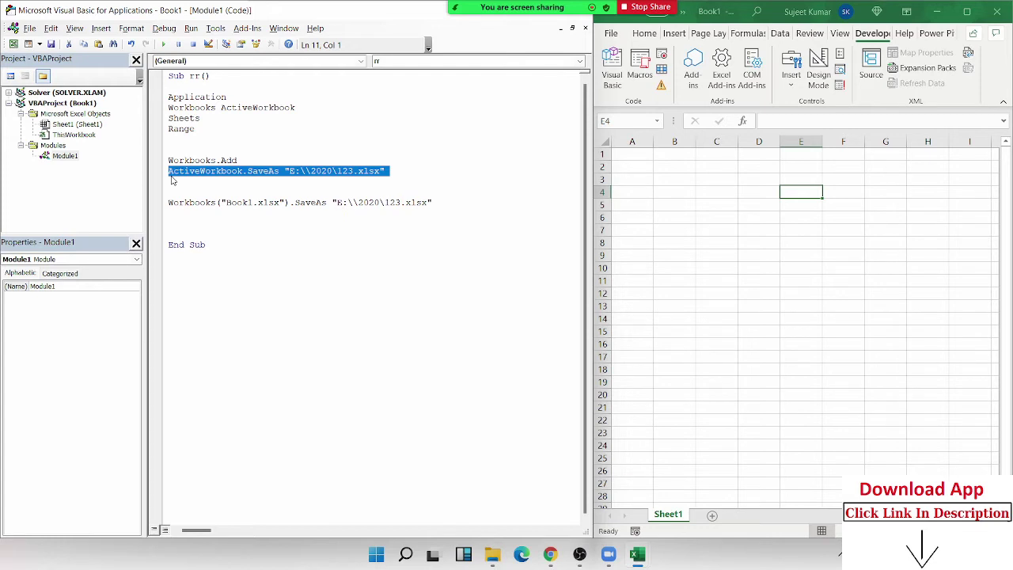
{"action": "left_click", "coordinate": [171, 176]}
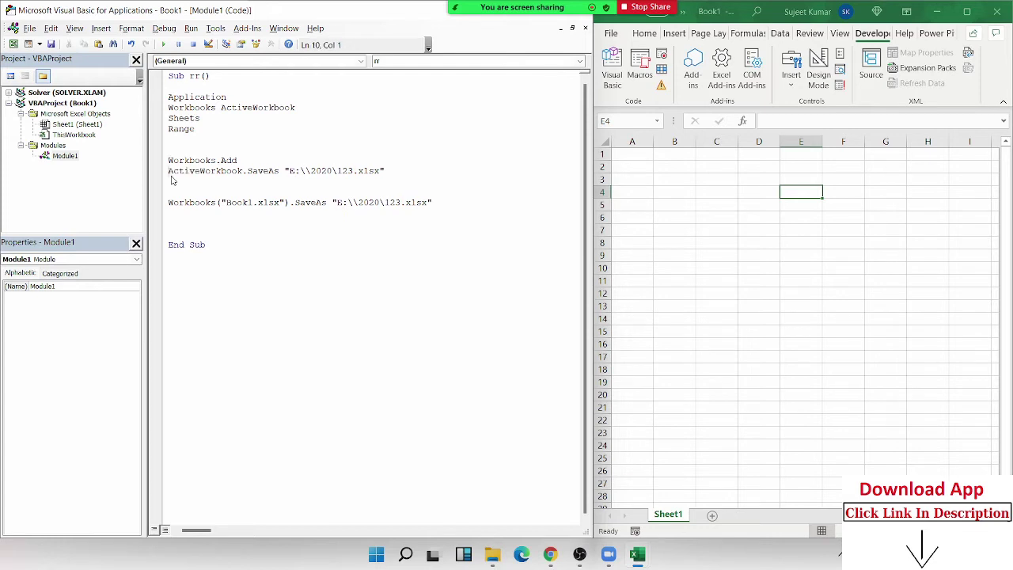
{"action": "key", "text": "Return"}
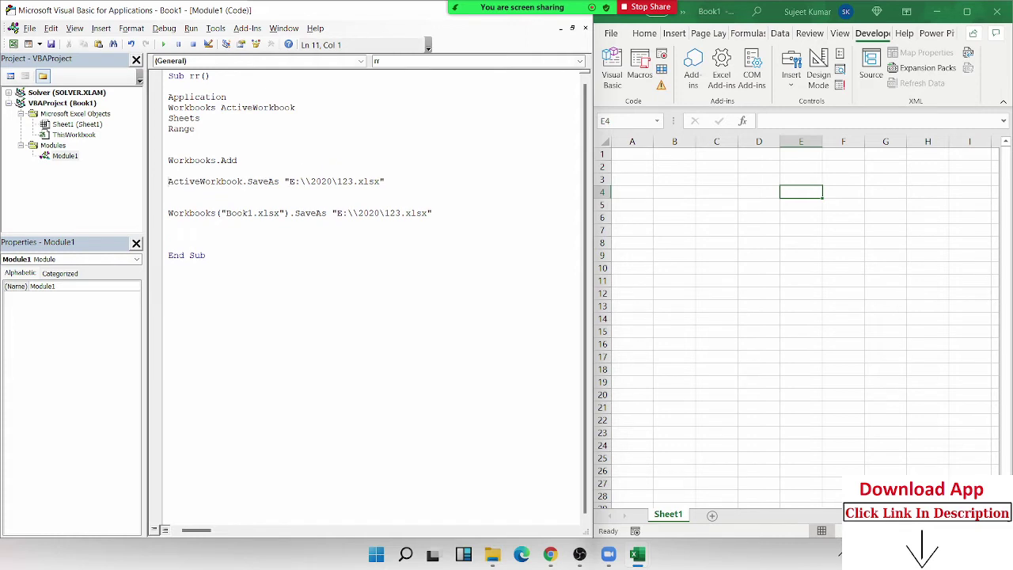
{"action": "key", "text": "BackSpace"}
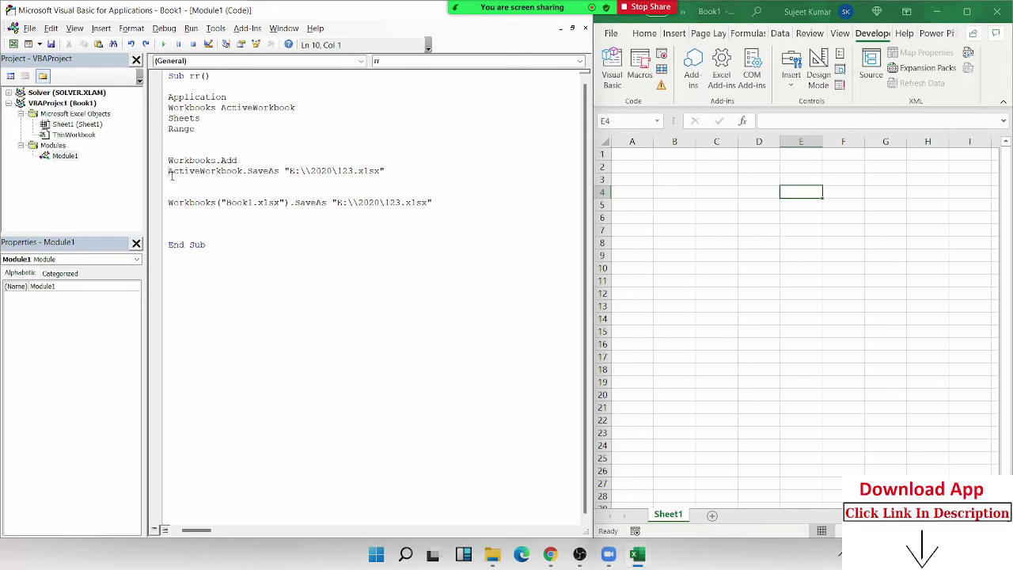
Write Workbooks.Add.SaveAs "E:\\2020\123.xlsx" below the Book1.xlsx SaveAs line, leaving a blank line before End Sub
{"action": "key", "text": "Up"}
{"action": "key", "text": "Up"}
{"action": "key", "text": "Down"}
{"action": "key", "text": "Down"}
{"action": "key", "text": "Down"}
{"action": "key", "text": "Up"}
{"action": "key", "text": "Up"}
{"action": "type", "text": "wo"}
{"action": "type", "text": "rkboo"}
{"action": "type", "text": "ks."}
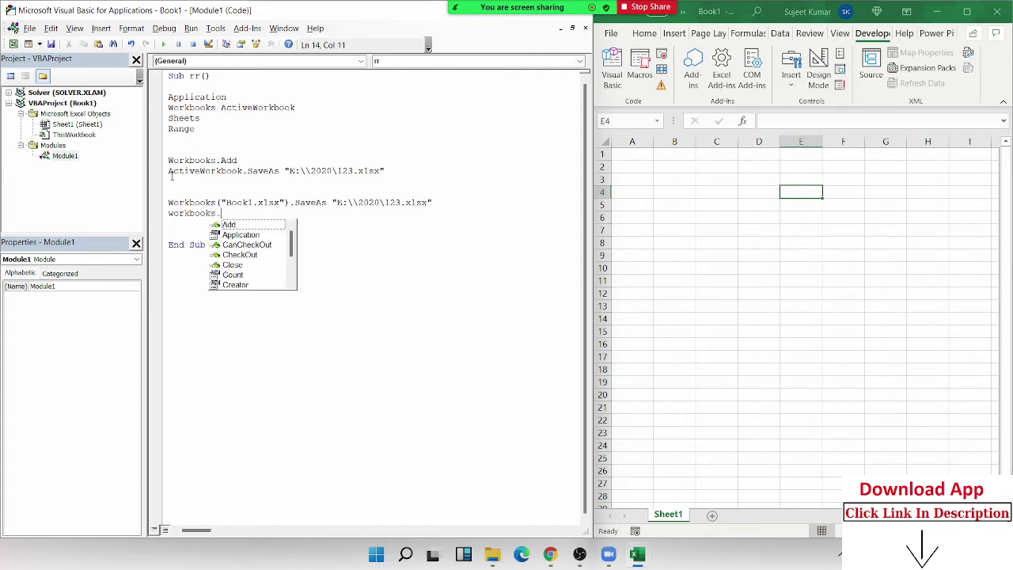
{"action": "type", "text": "Add"}
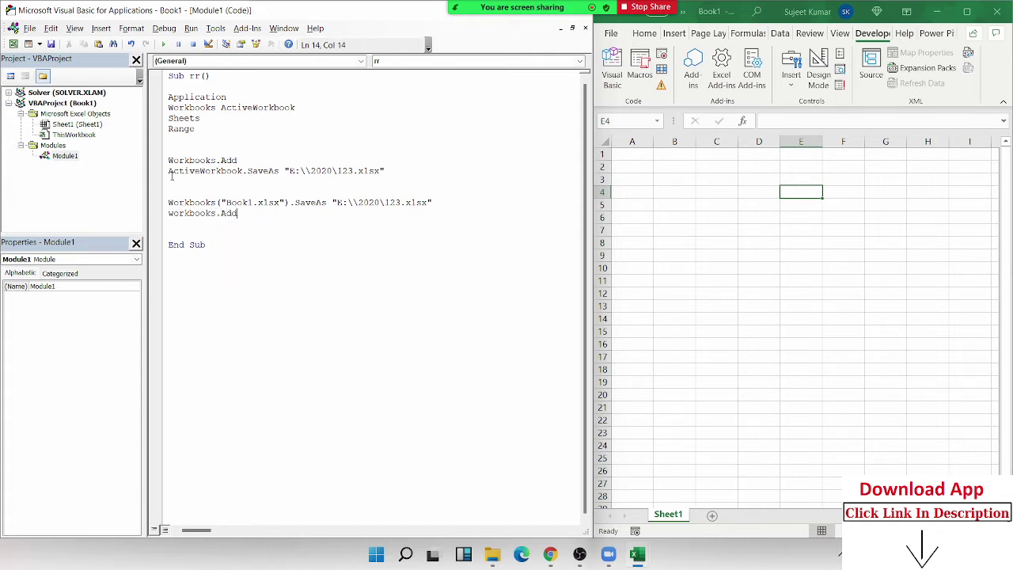
{"action": "type", "text": ".SaveAs \"E:\\\\2020\\123.xlsx\""}
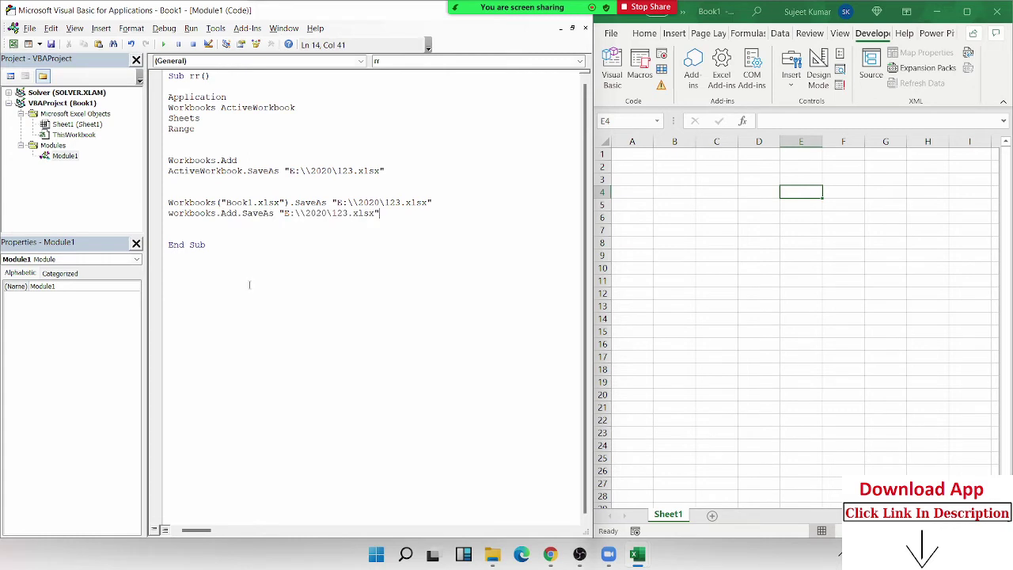
{"action": "left_click", "coordinate": [247, 249]}
{"action": "left_click", "coordinate": [230, 227]}
{"action": "key", "text": "Return"}
{"action": "left_click_drag", "start_coordinate": [289, 202], "coordinate": [227, 191]}
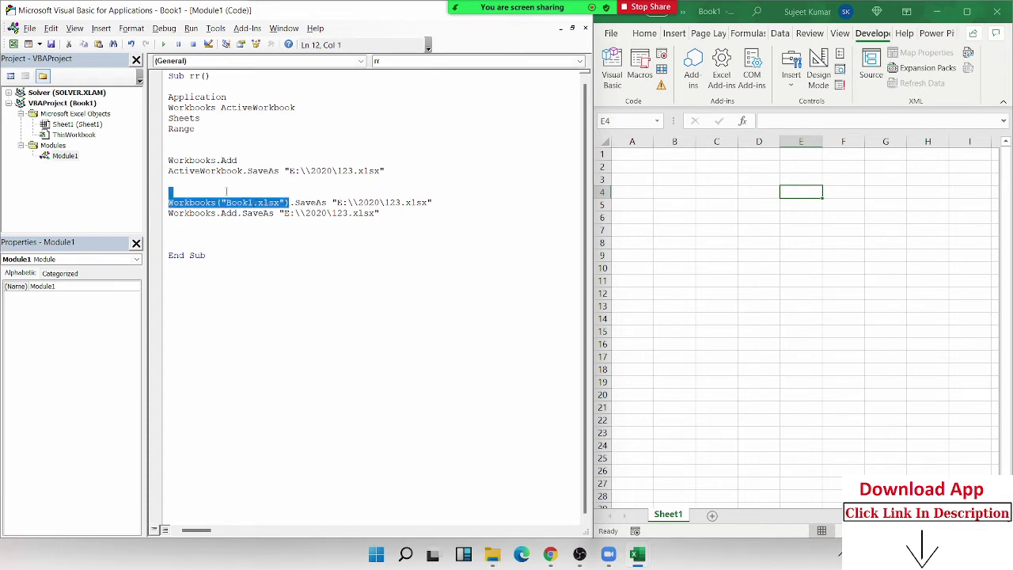
{"action": "left_click_drag", "start_coordinate": [160, 197], "coordinate": [162, 207]}
{"action": "left_click", "coordinate": [185, 223]}
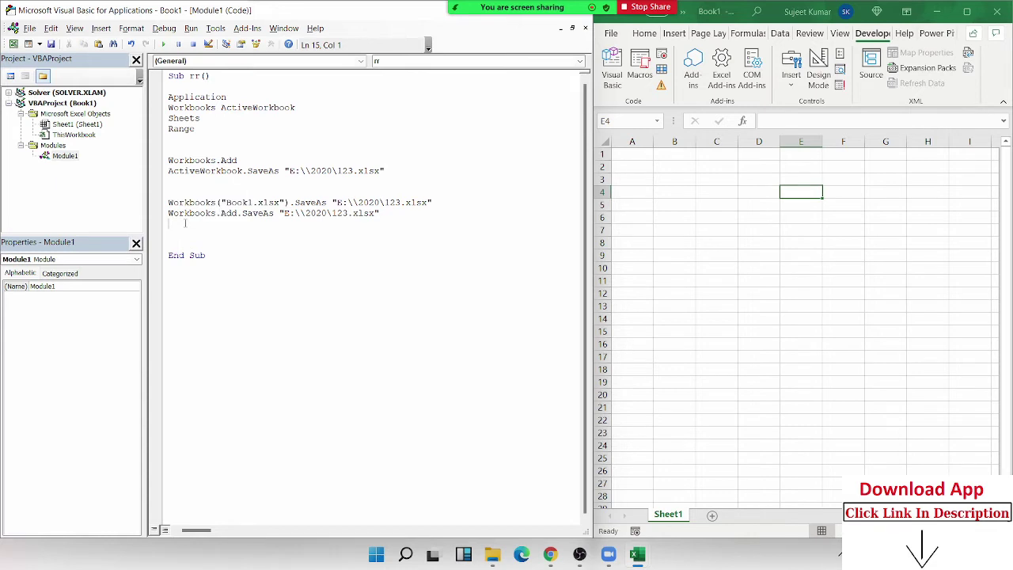
{"action": "key", "text": "Return"}
{"action": "type", "text": "Workbooks(\"Book1.xlsx\")"}
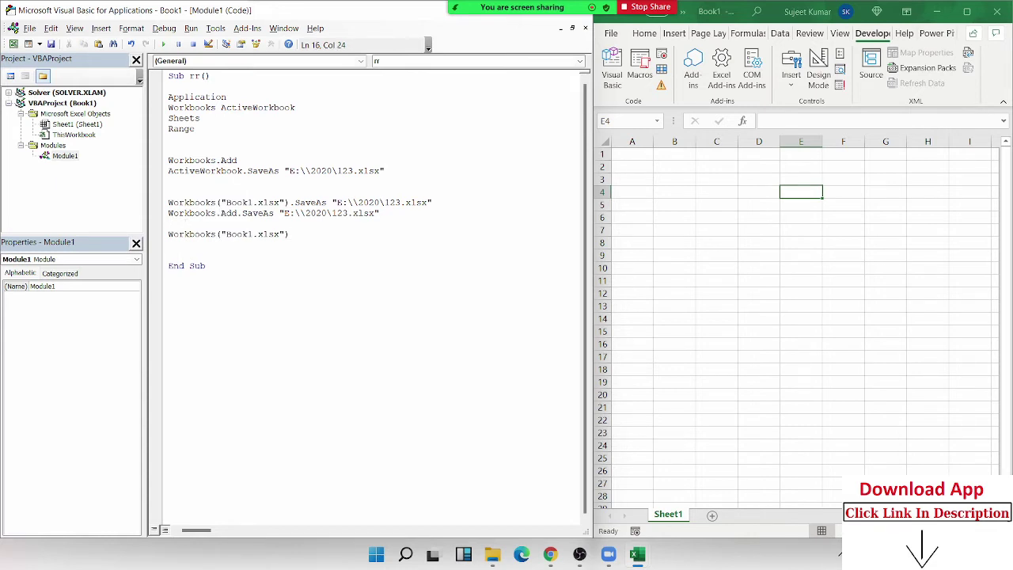
{"action": "type", "text": "."}
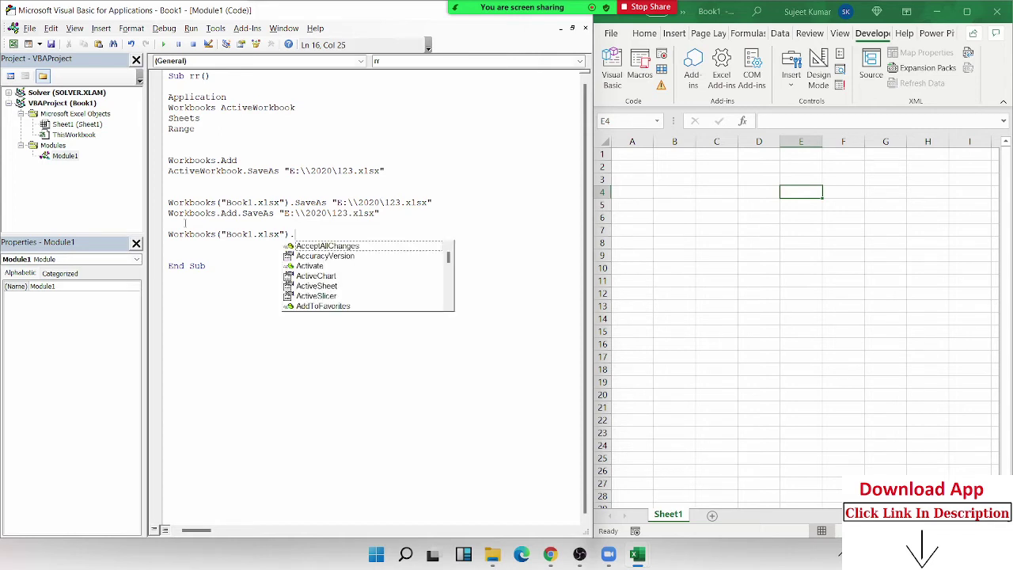
{"action": "type", "text": "sa"}
{"action": "key", "text": "Tab"}
{"action": "key", "text": "Return"}
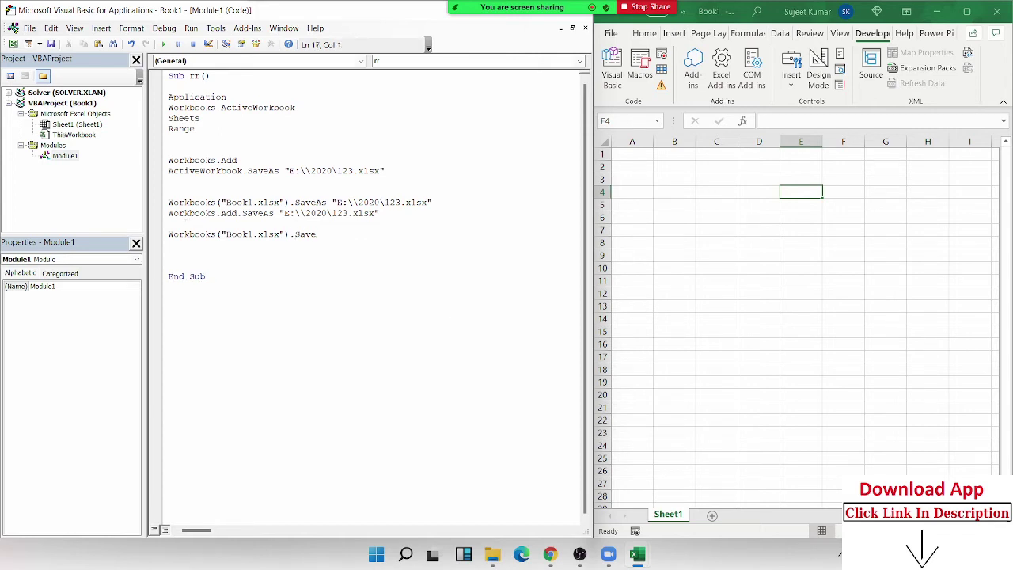
{"action": "key", "text": "Return"}
{"action": "type", "text": "act"}
{"action": "type", "text": "ive"}
{"action": "type", "text": "wor"}
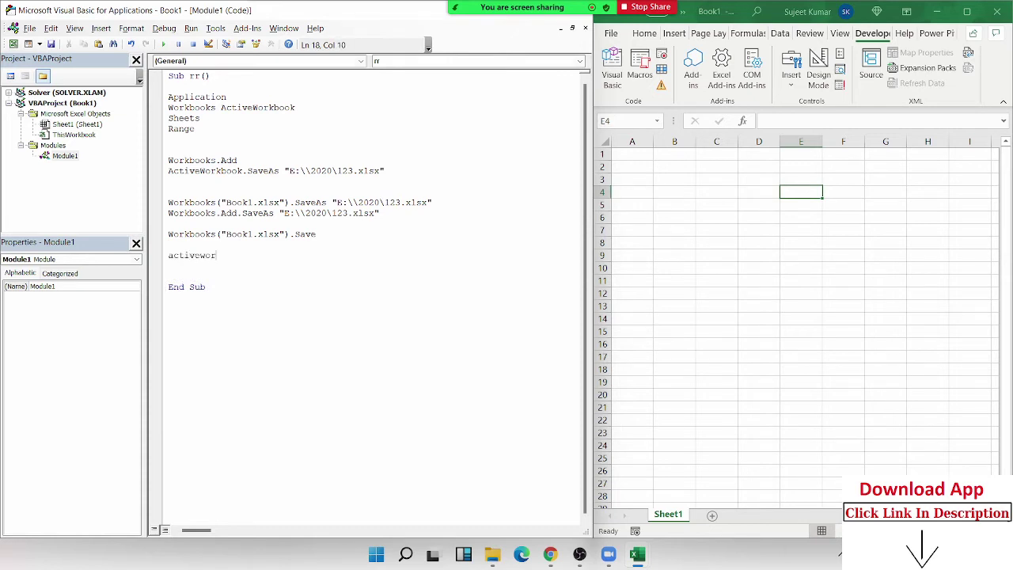
{"action": "type", "text": "kbook"}
{"action": "type", "text": ".sa"}
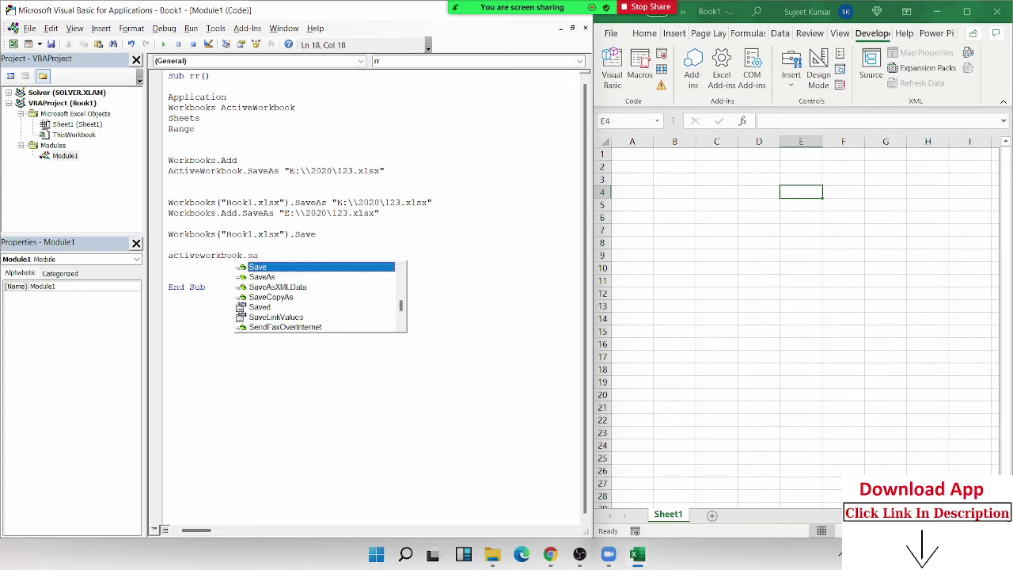
{"action": "key", "text": "Tab"}
{"action": "key", "text": "Return"}
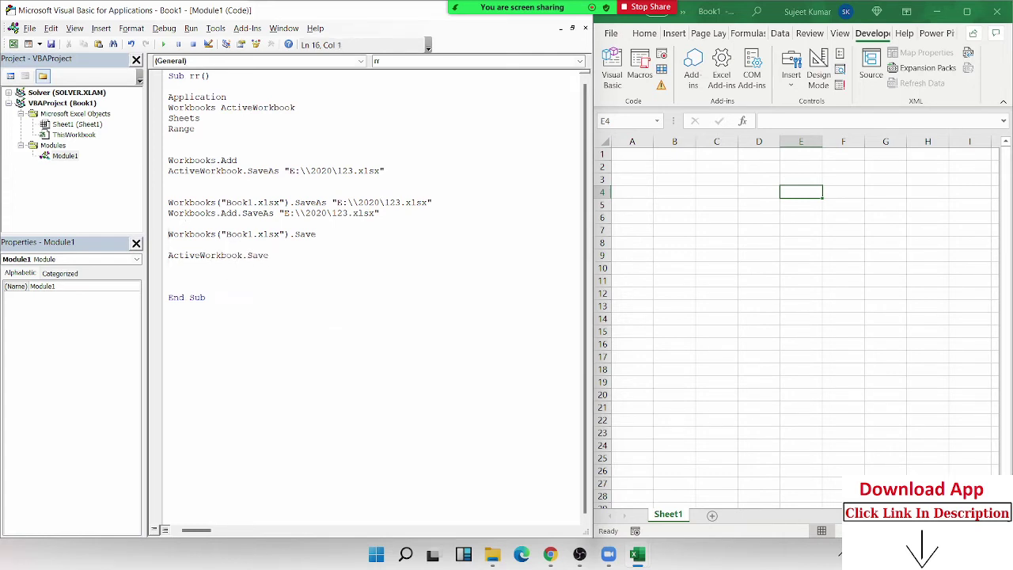
{"action": "key", "text": "shift+Down"}
{"action": "left_click", "coordinate": [168, 245]}
{"action": "key", "text": "Delete"}
{"action": "key", "text": "shift+Down"}
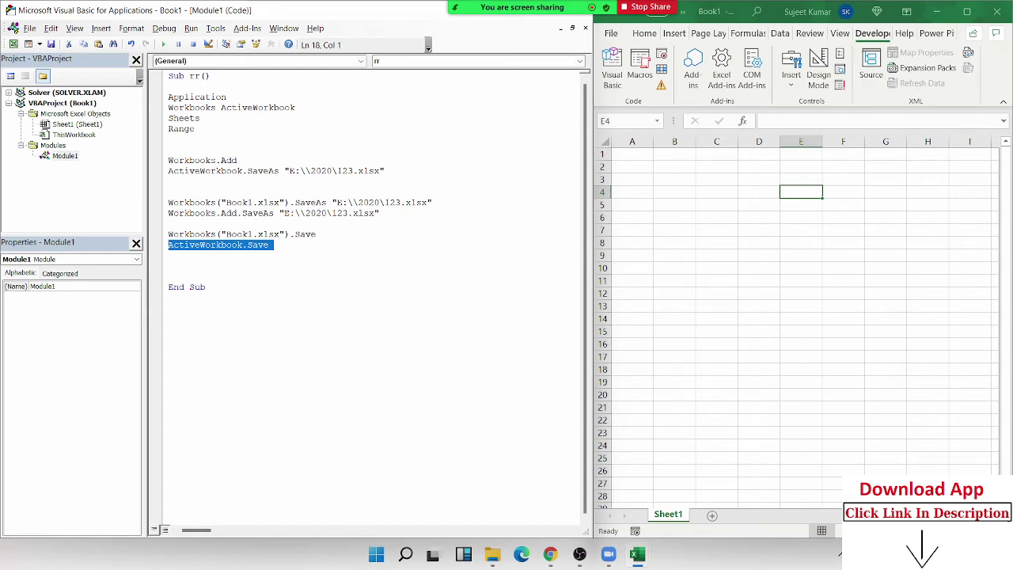
{"action": "key", "text": "Up"}
{"action": "key", "text": "Up"}
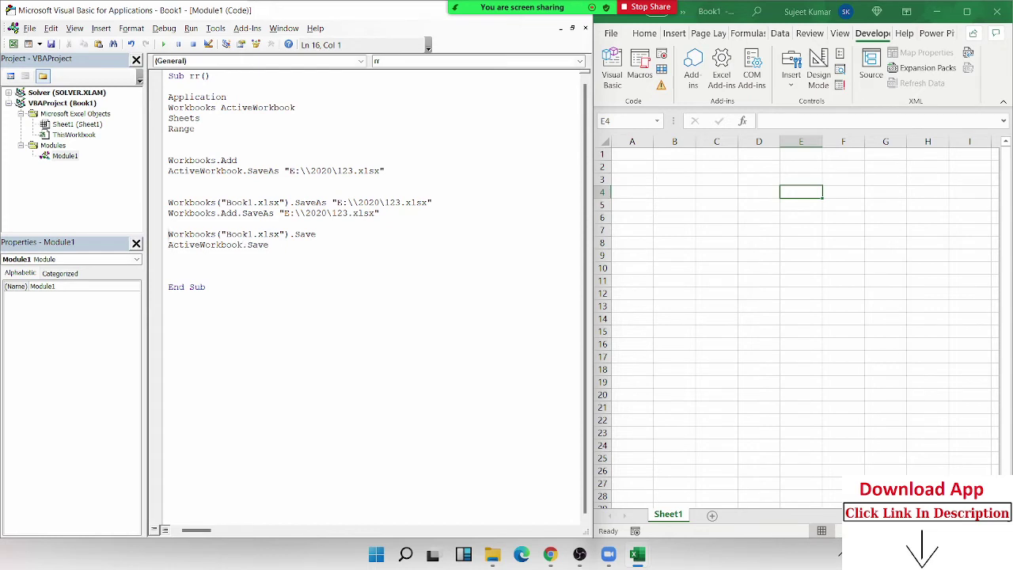
{"action": "key", "text": "shift+Down"}
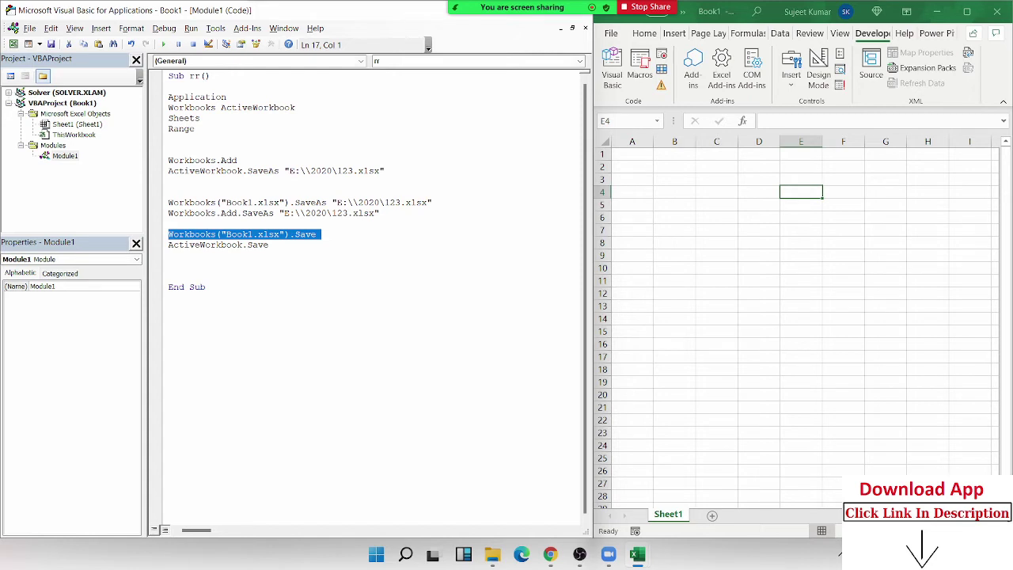
Add Workbooks.Open with the copied path "E:\\2020\123.xlsx" above End Sub
{"action": "left_click", "coordinate": [169, 244]}
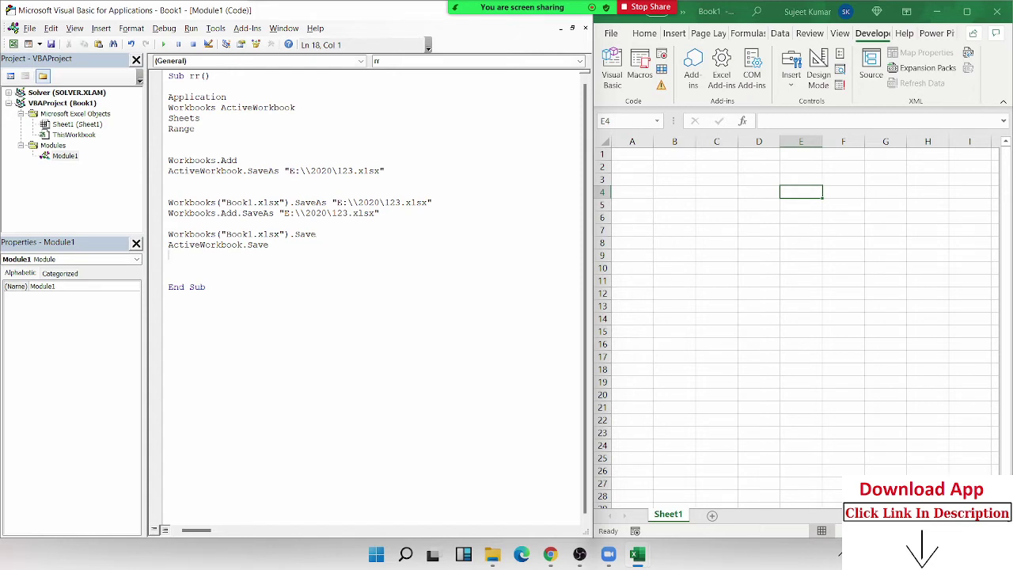
{"action": "key", "text": "Return"}
{"action": "key", "text": "Return"}
{"action": "type", "text": "wor"}
{"action": "type", "text": "kbook"}
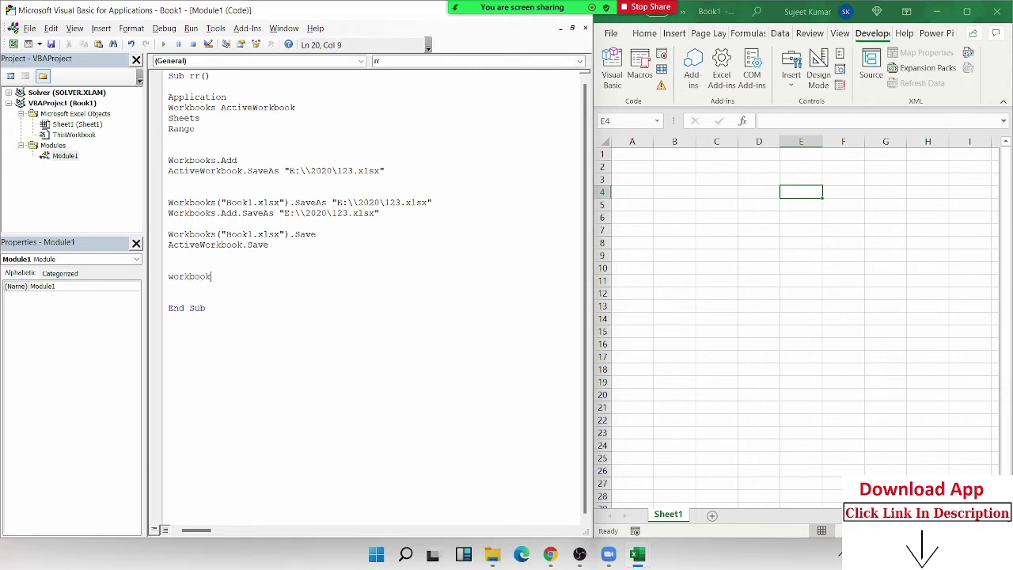
{"action": "type", "text": "s"}
{"action": "type", "text": ".op"}
{"action": "key", "text": "Tab"}
{"action": "type", "text": "Workbooks(\"Book1.xlsx\")"}
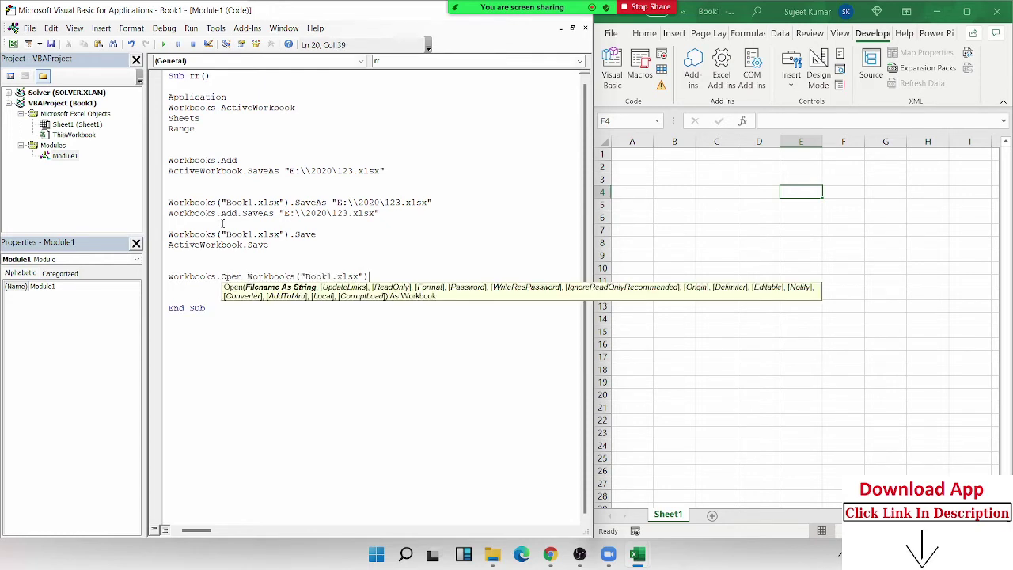
{"action": "key", "text": "ctrl+z"}
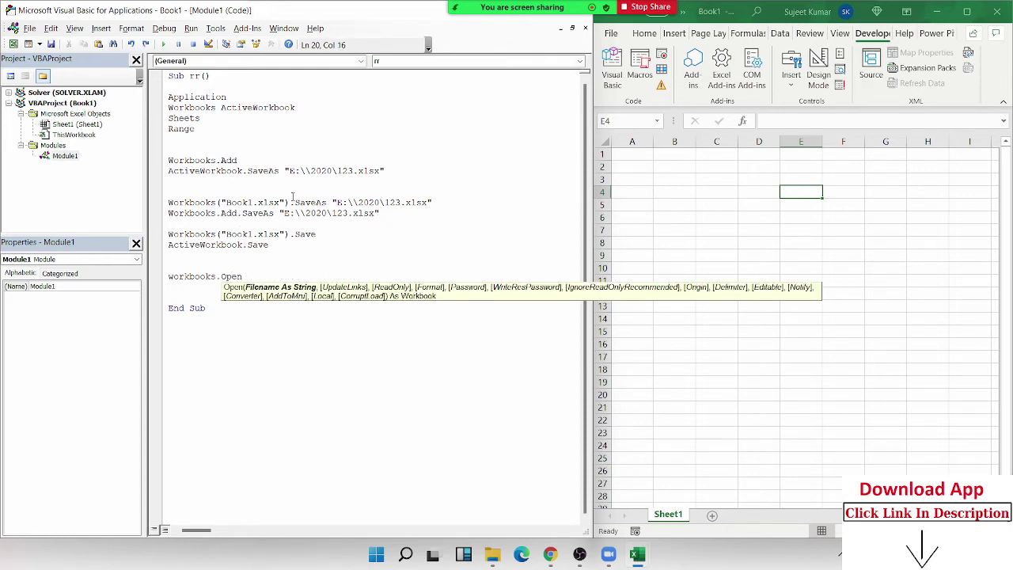
{"action": "left_click_drag", "start_coordinate": [284, 170], "coordinate": [343, 181]}
{"action": "key", "text": "ctrl+c"}
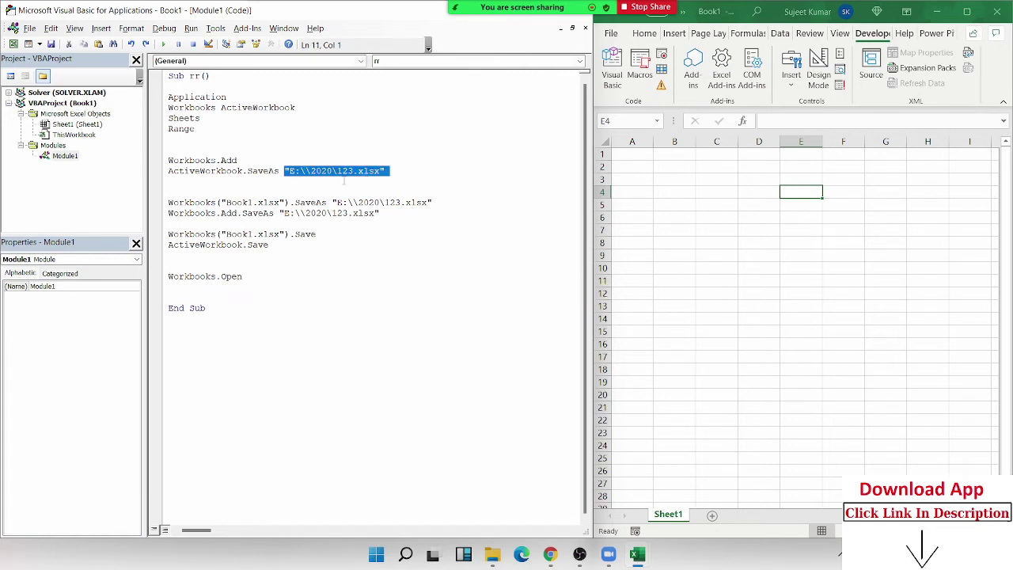
{"action": "left_click", "coordinate": [257, 278]}
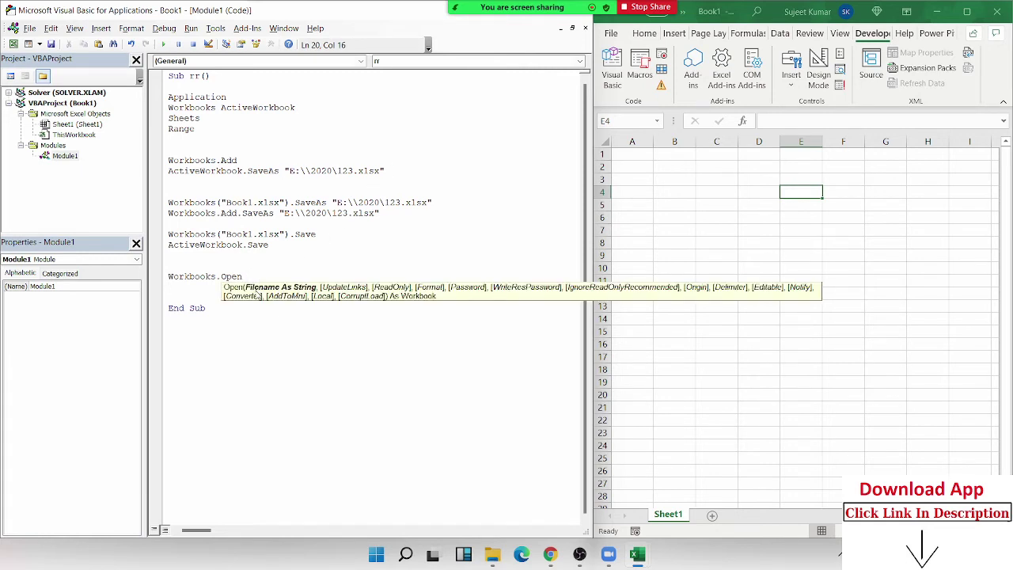
{"action": "key", "text": "ctrl+v"}
{"action": "key", "text": "Return"}
Append empty arguments and the workbook password as Open's fifth argument
{"action": "left_click", "coordinate": [373, 274]}
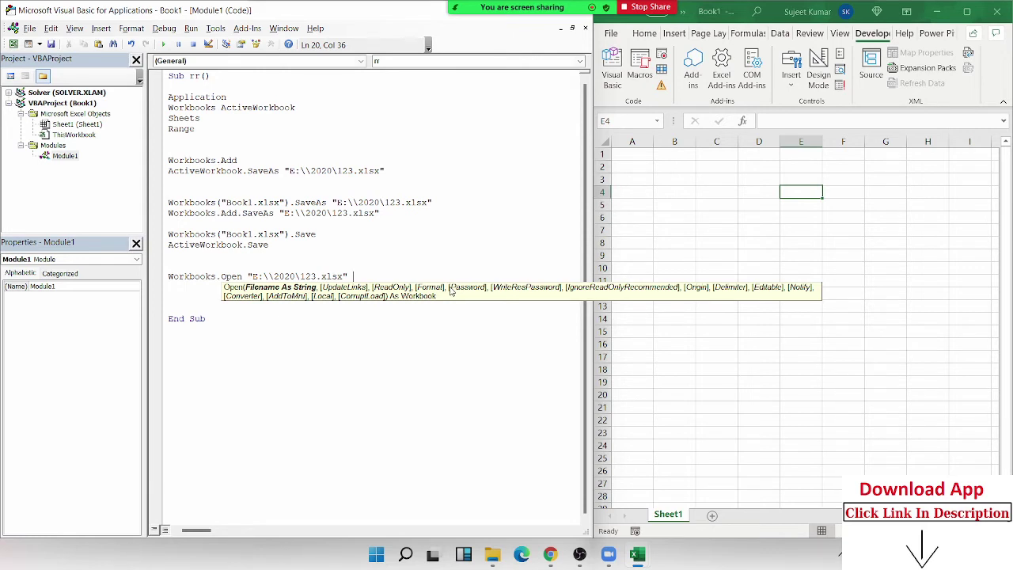
{"action": "type", "text": ","}
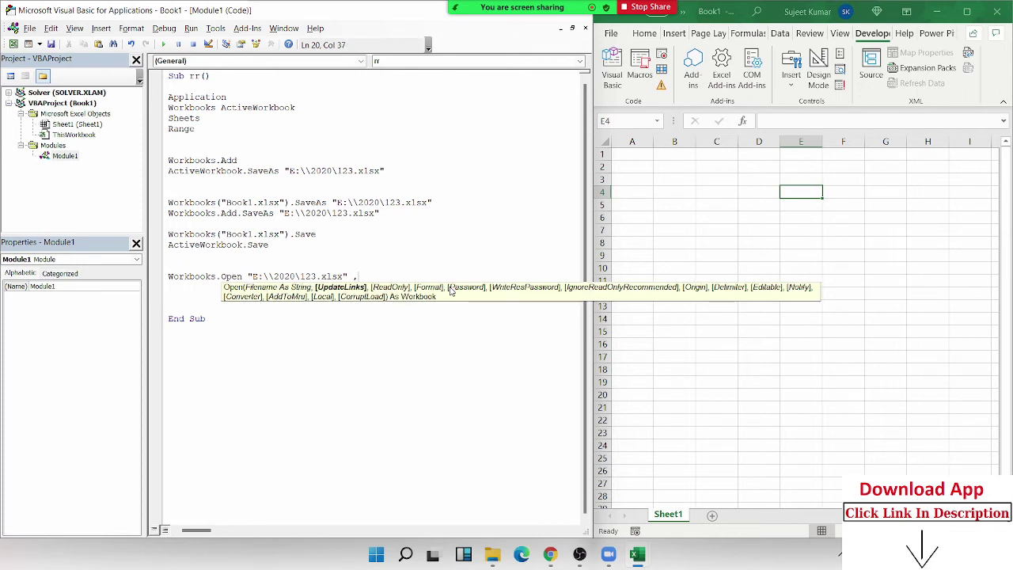
{"action": "type", "text": ",,,"}
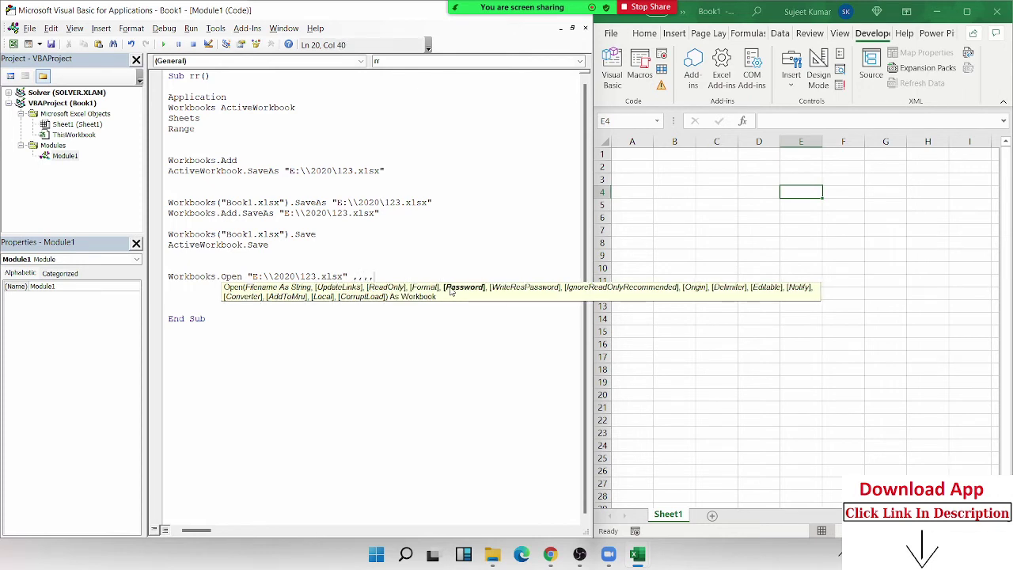
{"action": "left_click", "coordinate": [383, 342]}
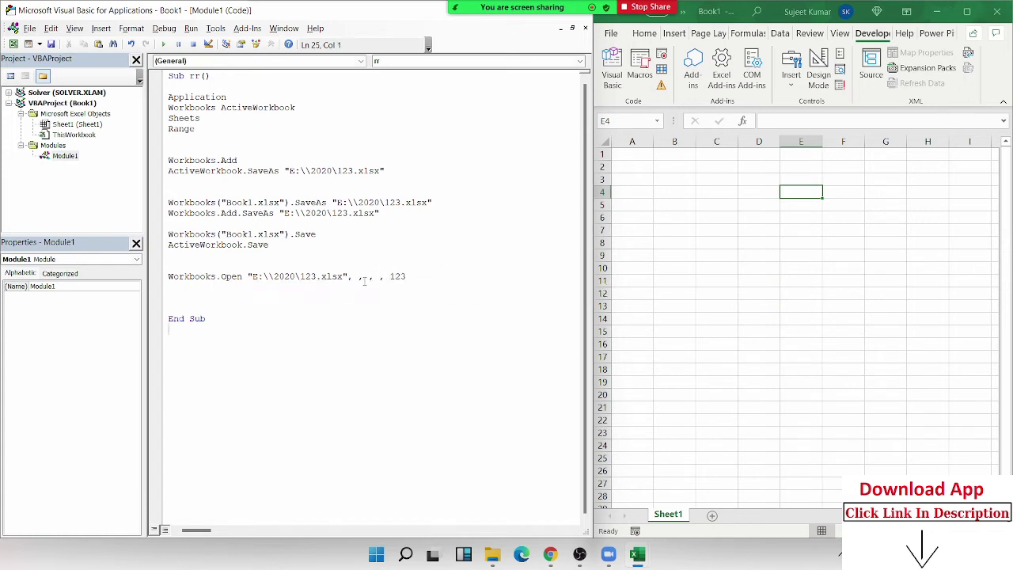
{"action": "left_click", "coordinate": [362, 277]}
{"action": "left_click", "coordinate": [381, 276]}
{"action": "left_click", "coordinate": [349, 276]}
{"action": "type", "text": "c"}
{"action": "key", "text": "BackSpace"}
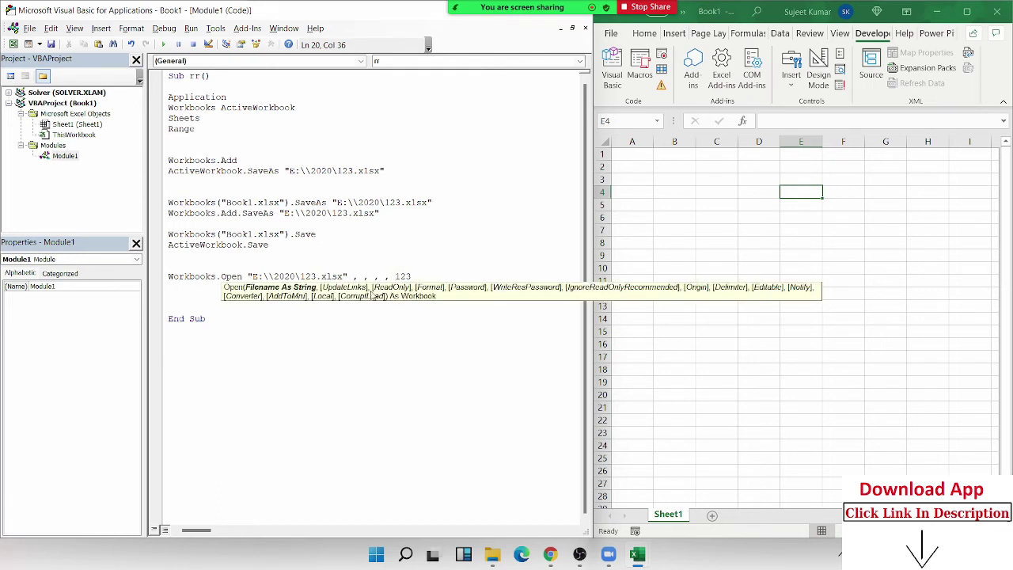
{"action": "key", "text": "Right"}
{"action": "key", "text": "Right"}
{"action": "key", "text": "Right"}
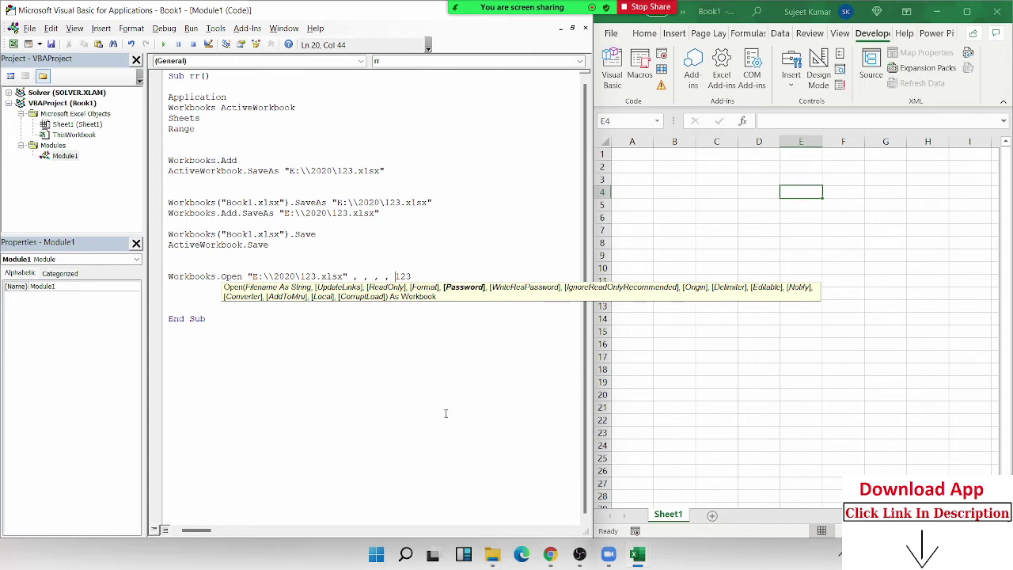
{"action": "left_click", "coordinate": [198, 295]}
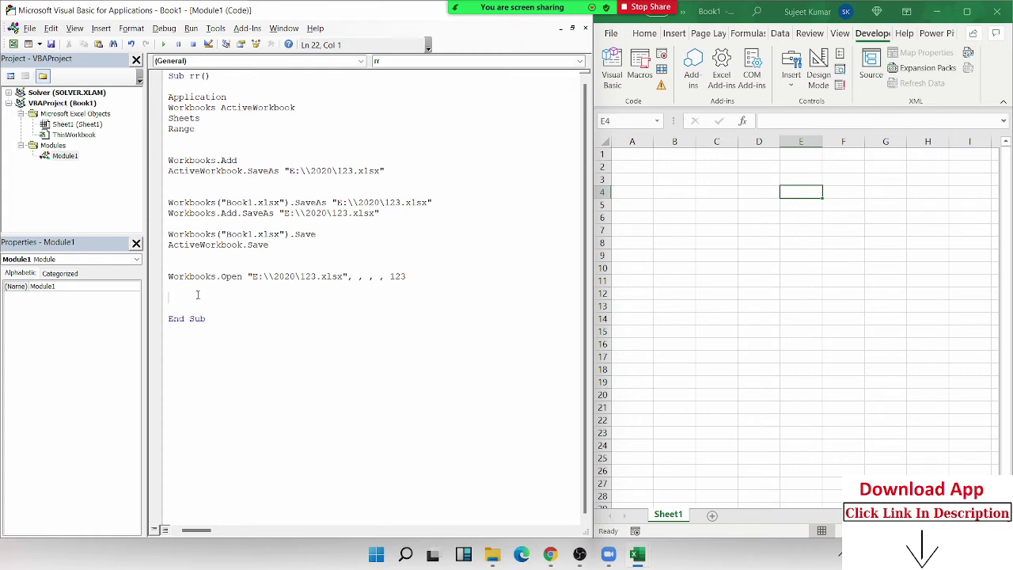
{"action": "key", "text": "Return"}
Copy ActiveWorkbook from the save statements for reuse on the line above End Sub
{"action": "double_click", "coordinate": [185, 279]}
{"action": "left_click", "coordinate": [184, 278]}
{"action": "left_click", "coordinate": [183, 295]}
{"action": "double_click", "coordinate": [185, 279]}
{"action": "left_click_drag", "start_coordinate": [273, 244], "coordinate": [172, 233]}
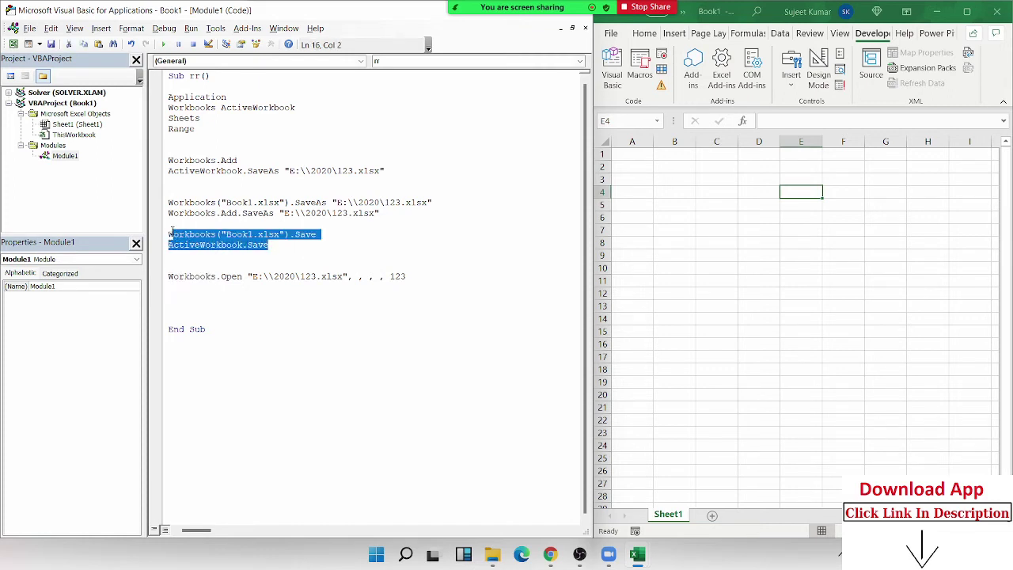
{"action": "left_click", "coordinate": [284, 267]}
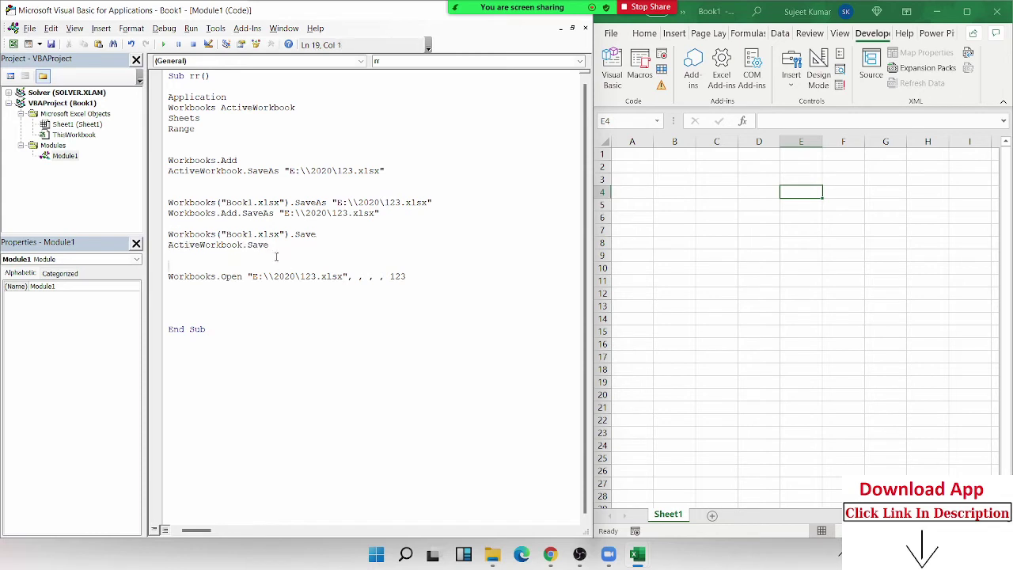
{"action": "left_click_drag", "start_coordinate": [243, 245], "coordinate": [158, 247]}
{"action": "key", "text": "ctrl+c"}
{"action": "left_click", "coordinate": [175, 296]}
Paste ActiveWorkbook and complete it to ActiveWorkbook.Close
{"action": "key", "text": "ctrl+v"}
{"action": "type", "text": ".c"}
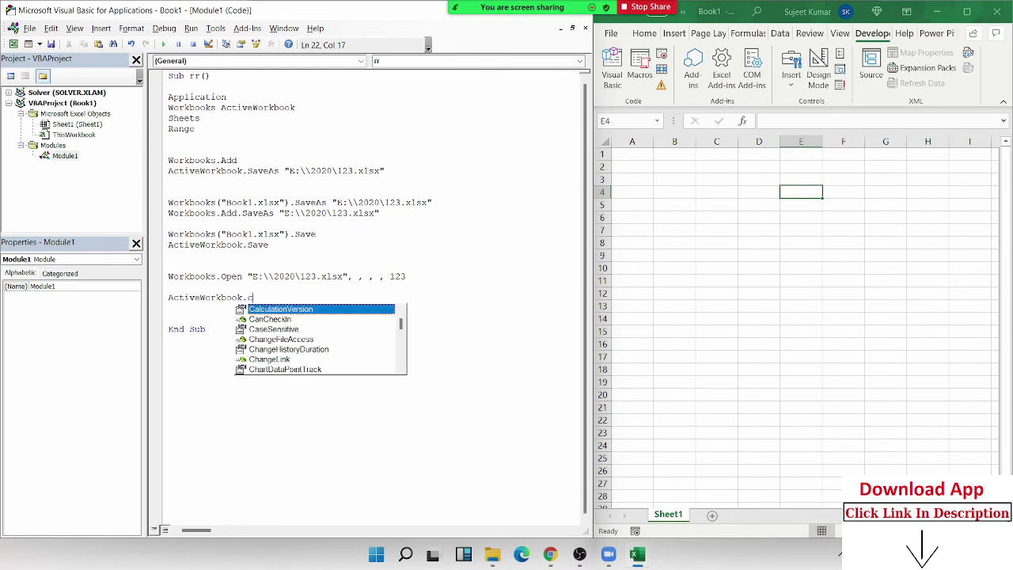
{"action": "type", "text": "lo"}
{"action": "key", "text": "Tab"}
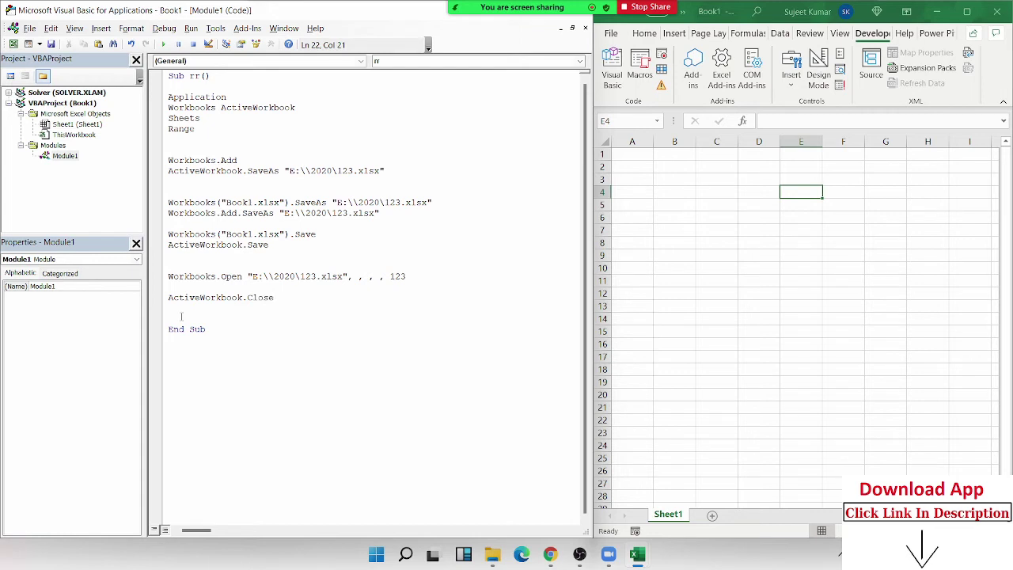
Enter 'ty' in Excel cell G13, try closing Excel, and dismiss the save prompt
{"action": "left_click", "coordinate": [185, 308]}
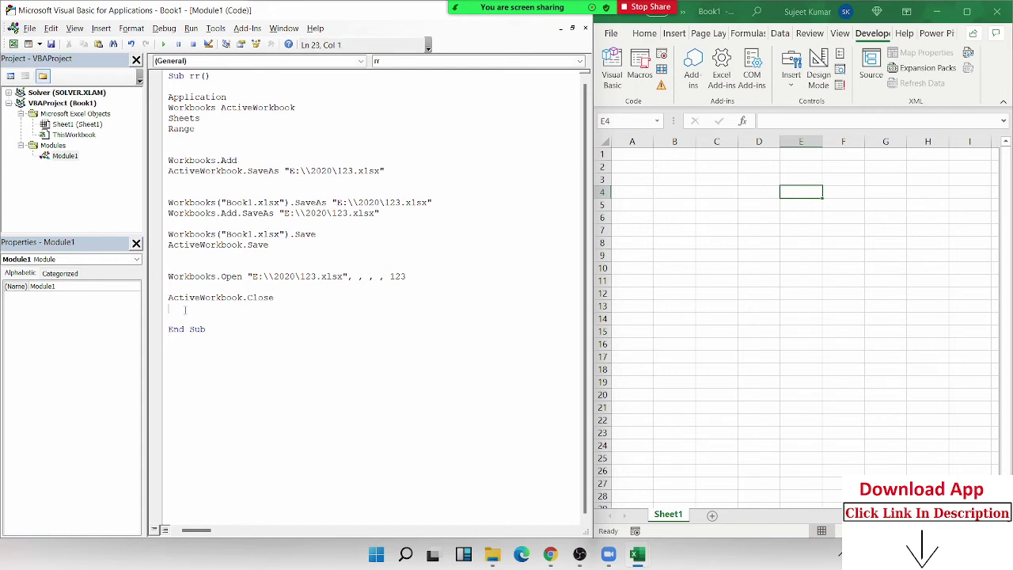
{"action": "left_click", "coordinate": [869, 304]}
{"action": "type", "text": "ty"}
{"action": "left_click", "coordinate": [847, 246]}
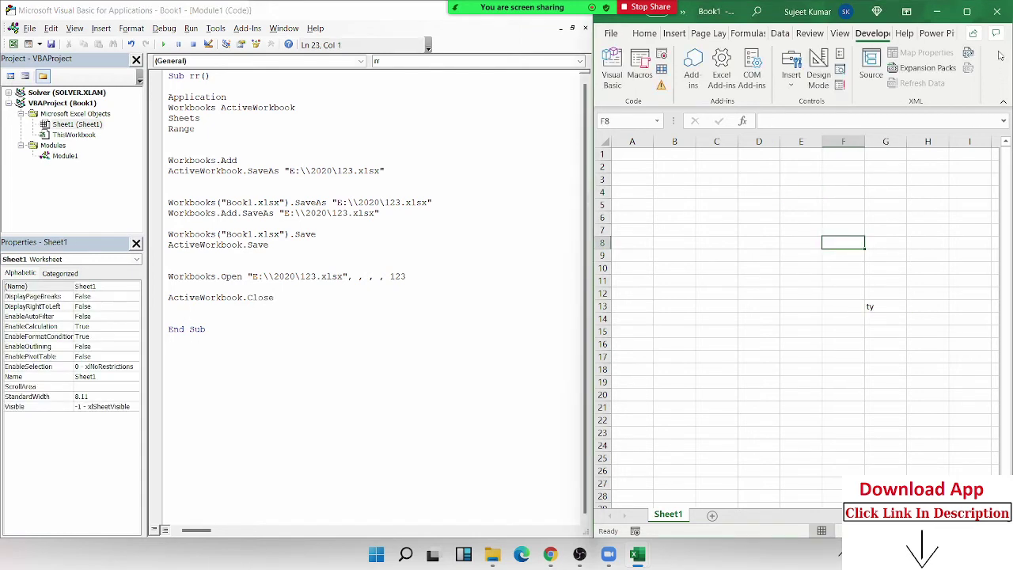
{"action": "left_click", "coordinate": [997, 13]}
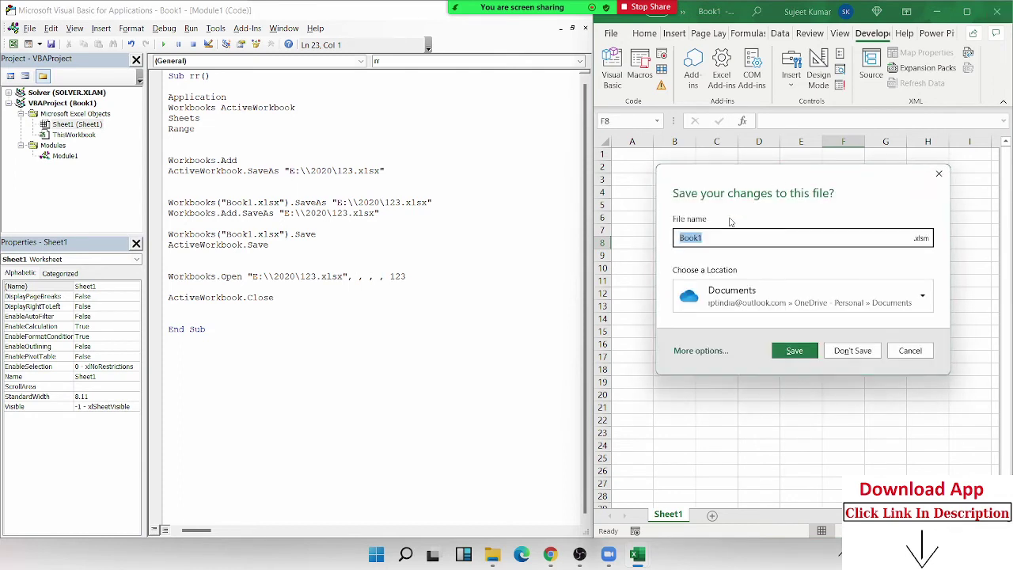
{"action": "left_click", "coordinate": [939, 173]}
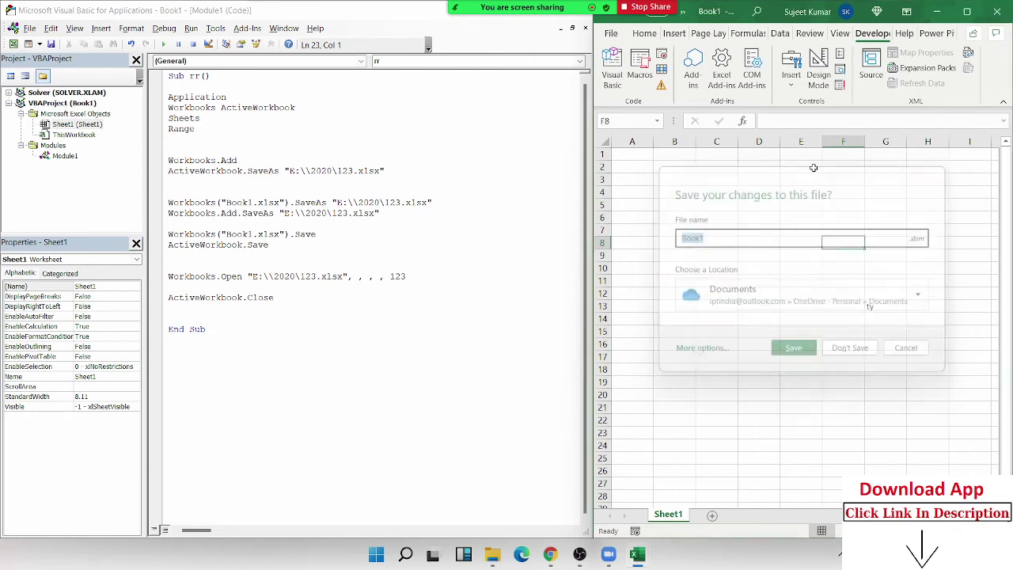
Give Close the argument True so the workbook saves its changes
{"action": "left_click", "coordinate": [309, 297]}
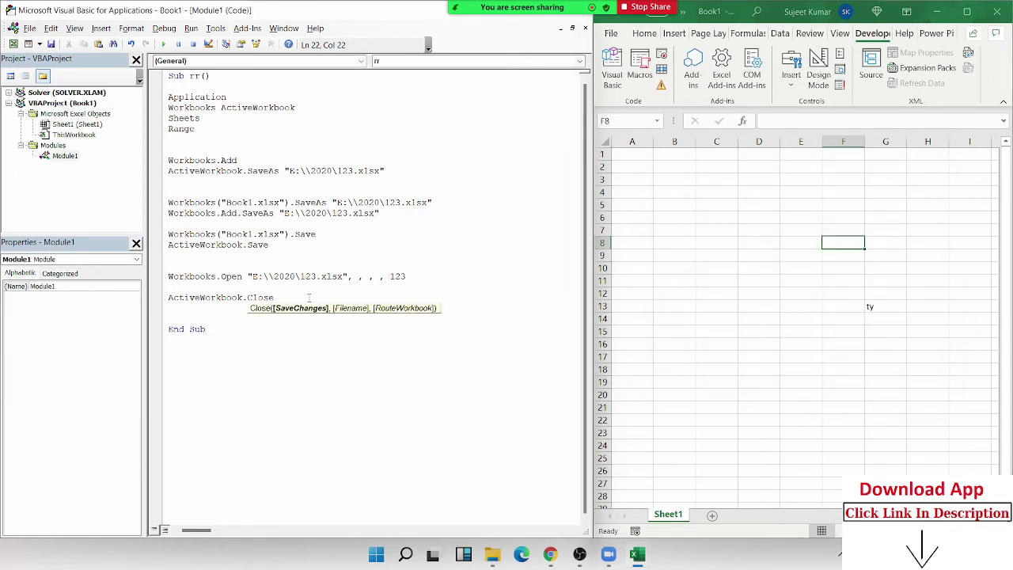
{"action": "type", "text": "true"}
{"action": "key", "text": "Down"}
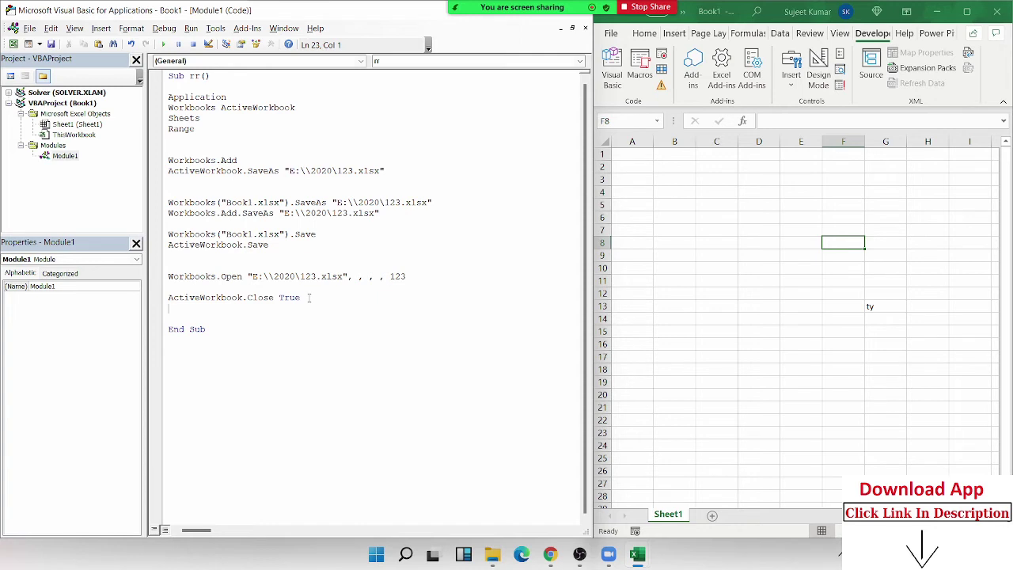
{"action": "left_click", "coordinate": [310, 297]}
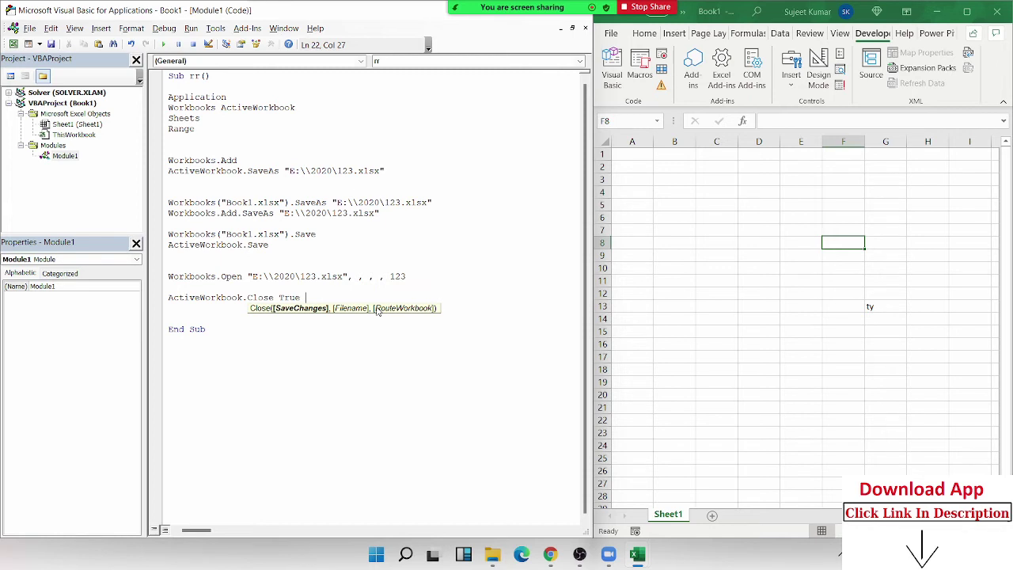
{"action": "left_click", "coordinate": [200, 301]}
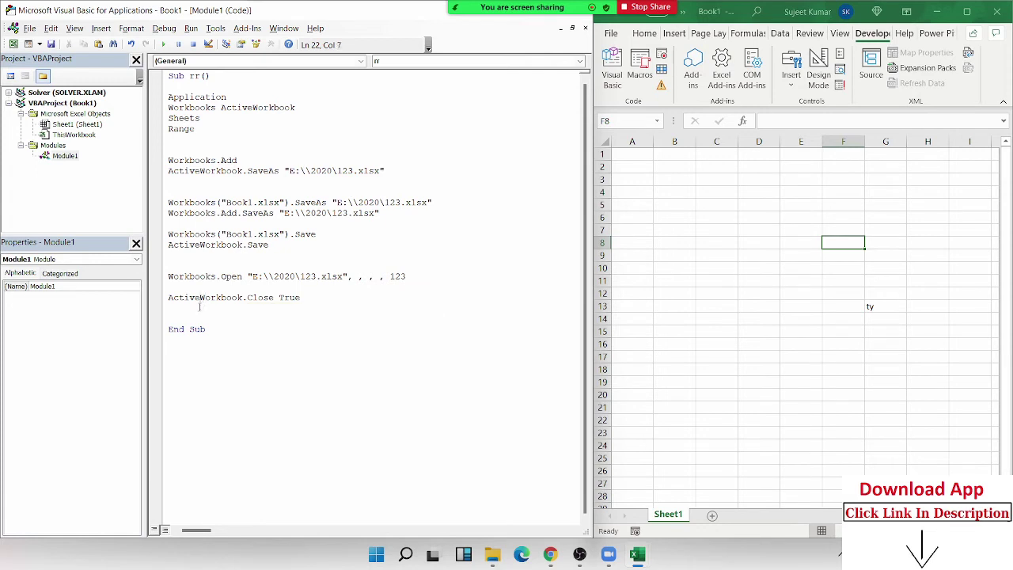
{"action": "left_click", "coordinate": [200, 307]}
Below ActiveWorkbook.Close True, add Workbooks("Book2.xlsx").Activate using the IntelliSense Activate member
{"action": "key", "text": "alt+F11"}
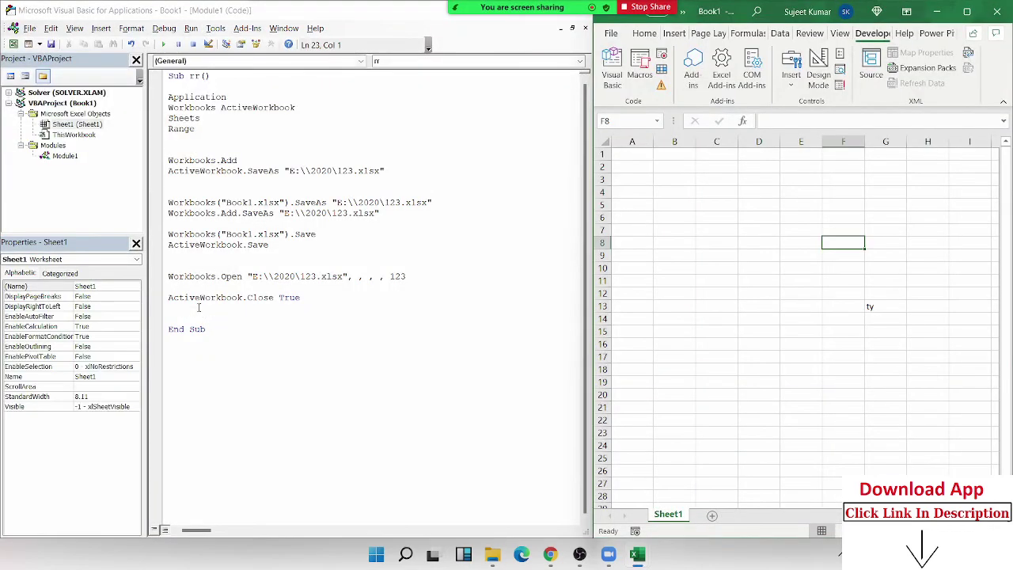
{"action": "left_click", "coordinate": [199, 307]}
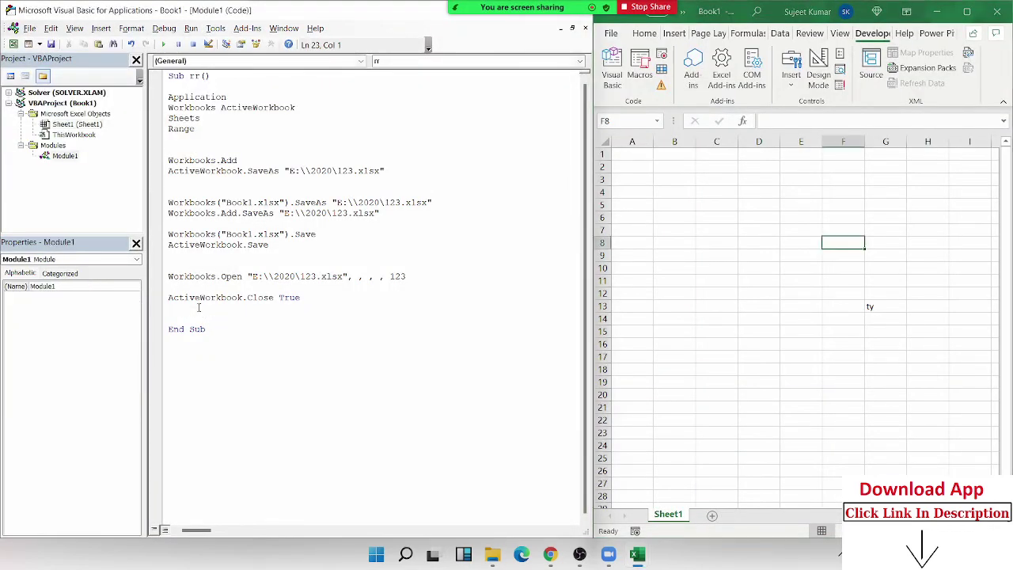
{"action": "key", "text": "Return"}
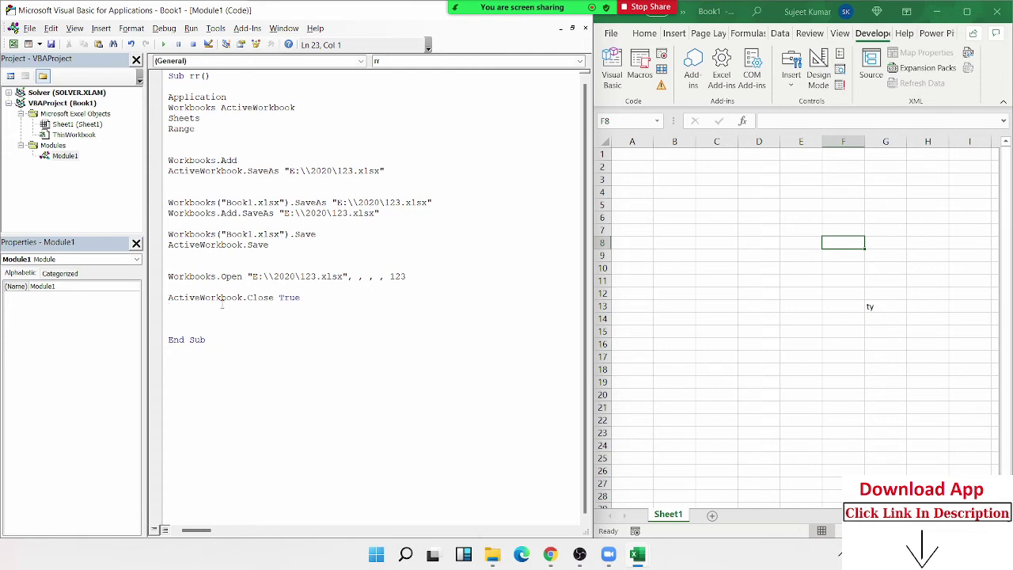
{"action": "key", "text": "Return"}
{"action": "type", "text": "wo"}
{"action": "type", "text": "rkbook"}
{"action": "type", "text": "s"}
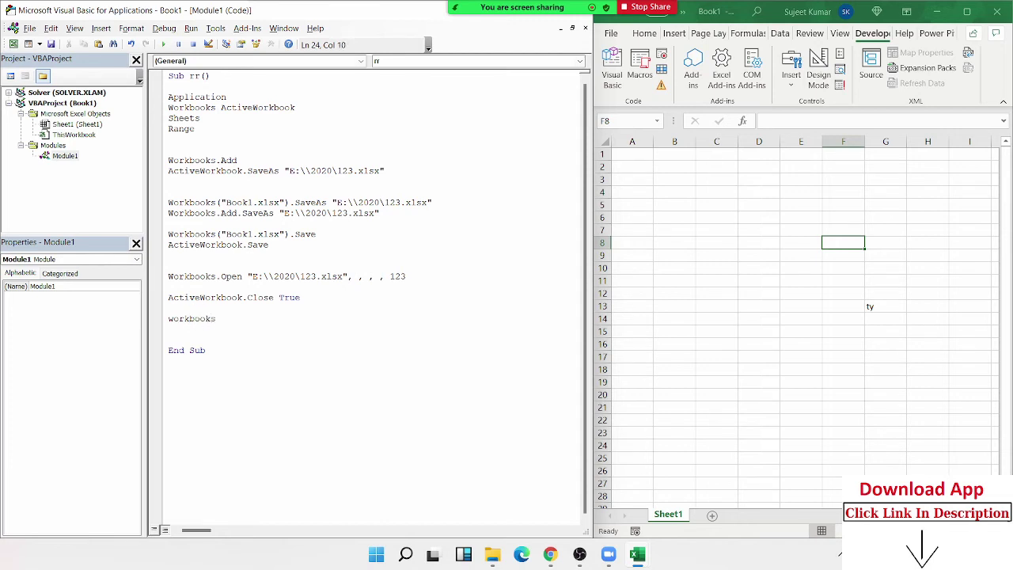
{"action": "type", "text": "(\"B"}
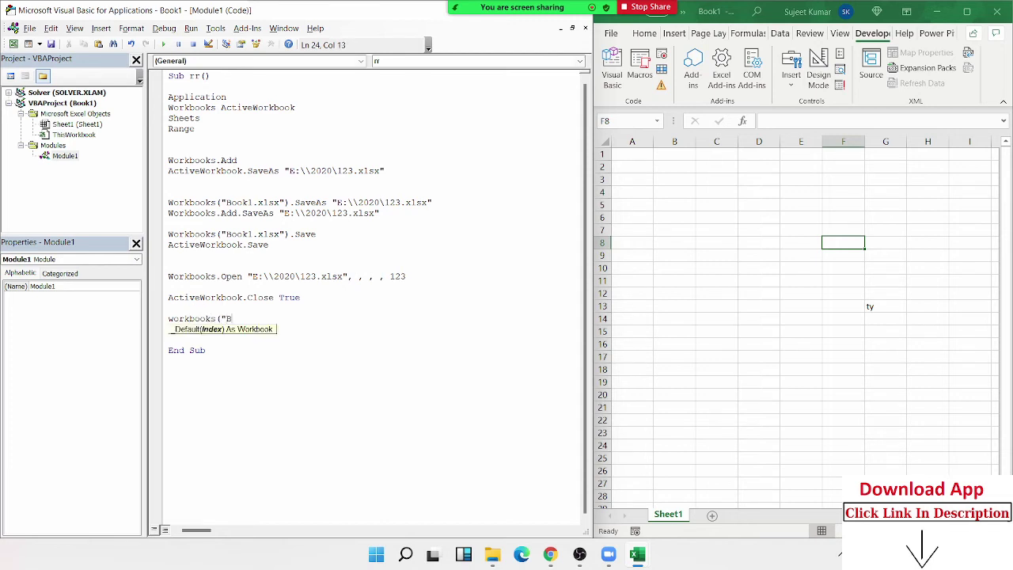
{"action": "type", "text": "ook"}
{"action": "type", "text": "2."}
{"action": "type", "text": "x"}
{"action": "type", "text": "lsx\""}
{"action": "type", "text": ")"}
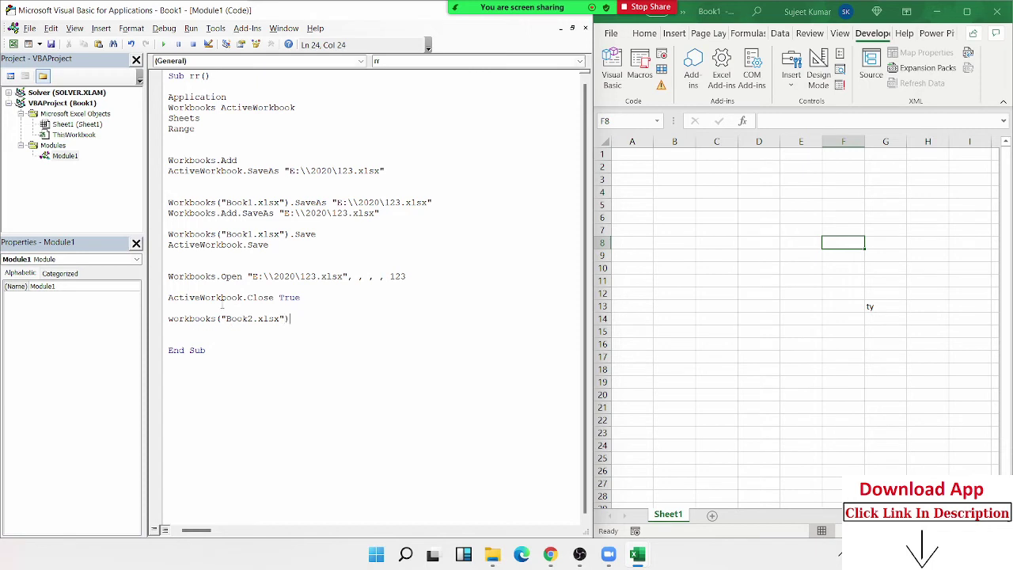
{"action": "type", "text": ".a"}
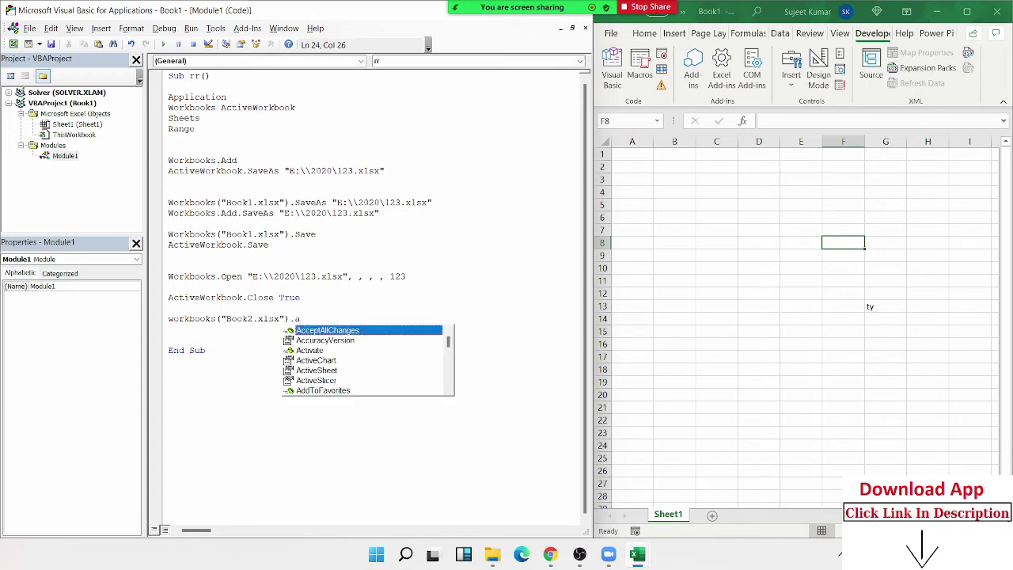
{"action": "key", "text": "Down"}
{"action": "key", "text": "Down"}
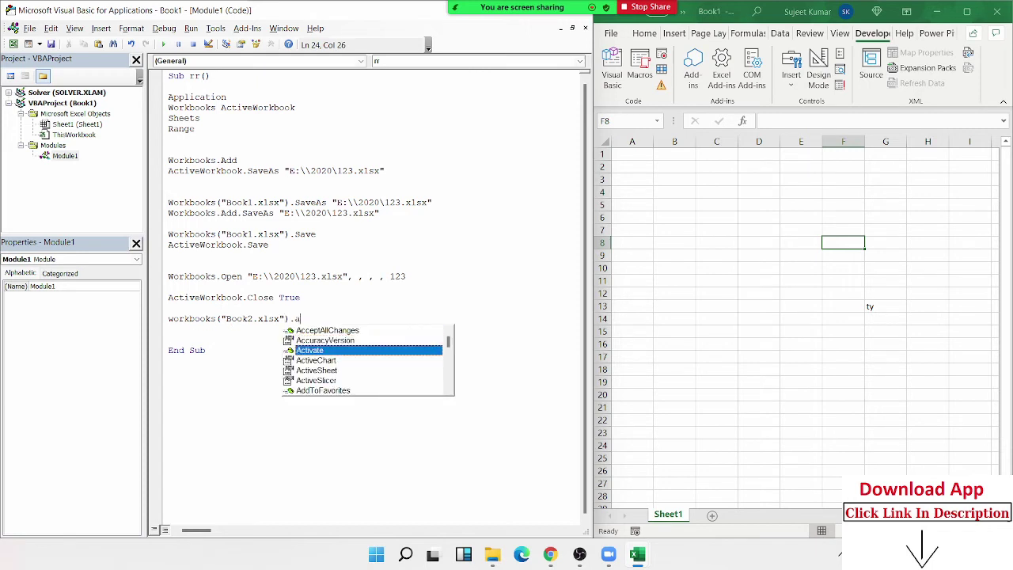
{"action": "key", "text": "Tab"}
{"action": "key", "text": "Return"}
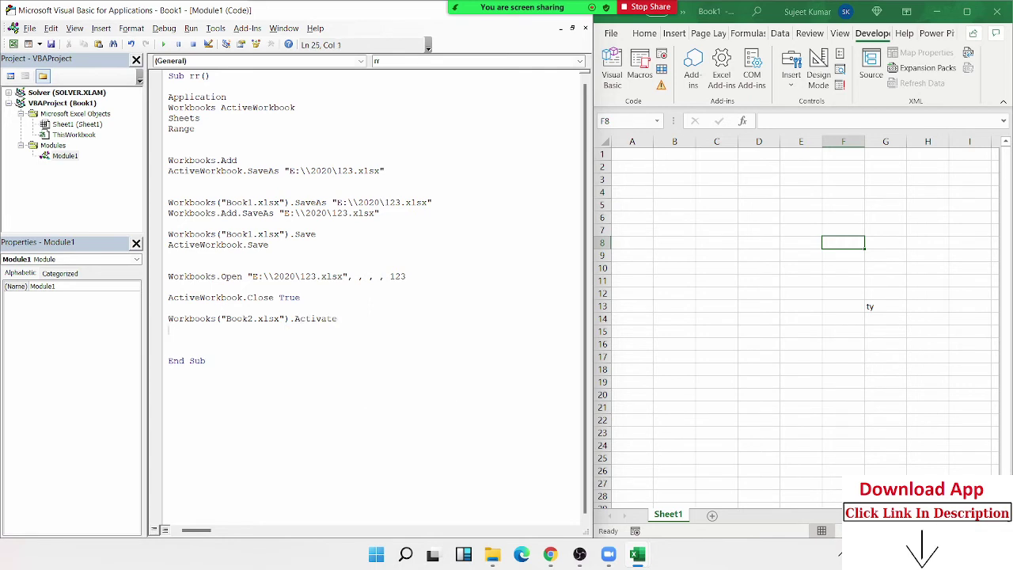
Add the line Windows("Book2").Activate beneath it
{"action": "key", "text": "Return"}
{"action": "type", "text": "windo"}
{"action": "type", "text": "ws"}
{"action": "type", "text": "(\""}
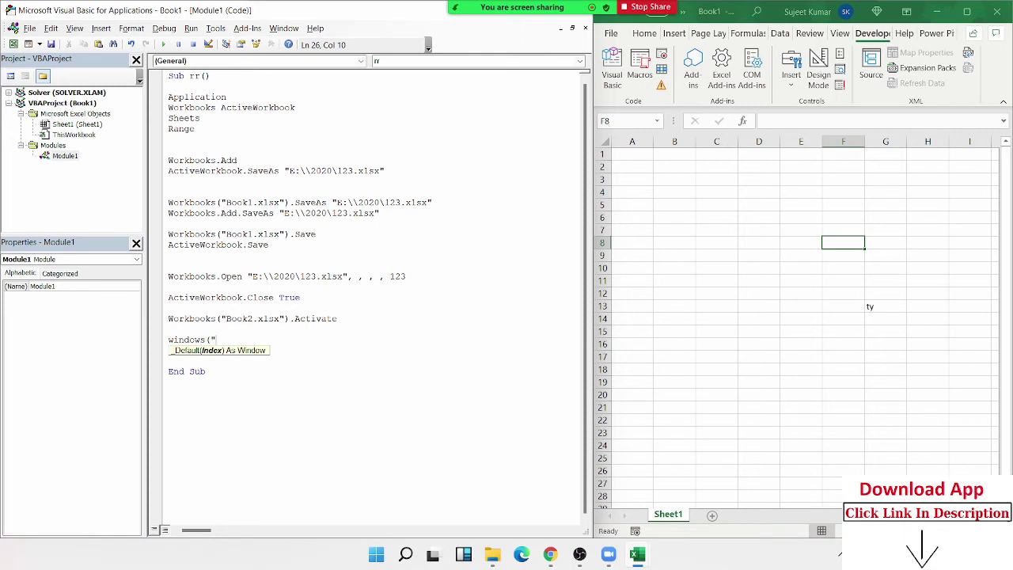
{"action": "type", "text": "B"}
{"action": "type", "text": "ook2"}
{"action": "type", "text": "\")."}
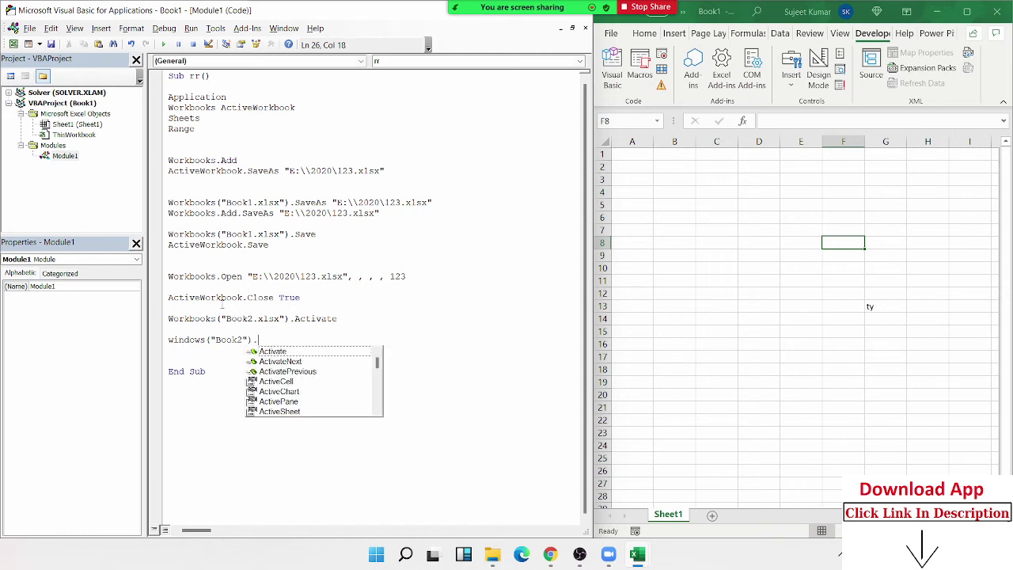
{"action": "key", "text": "Return"}
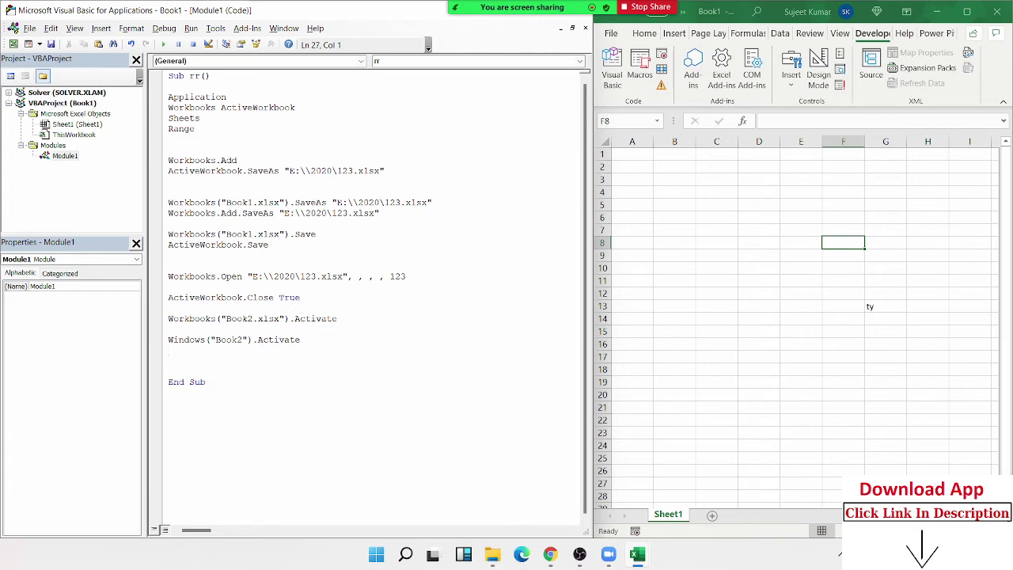
Check Excel's Switch Windows list, which shows only Book1 open, then return to the macro code
{"action": "left_click", "coordinate": [776, 331]}
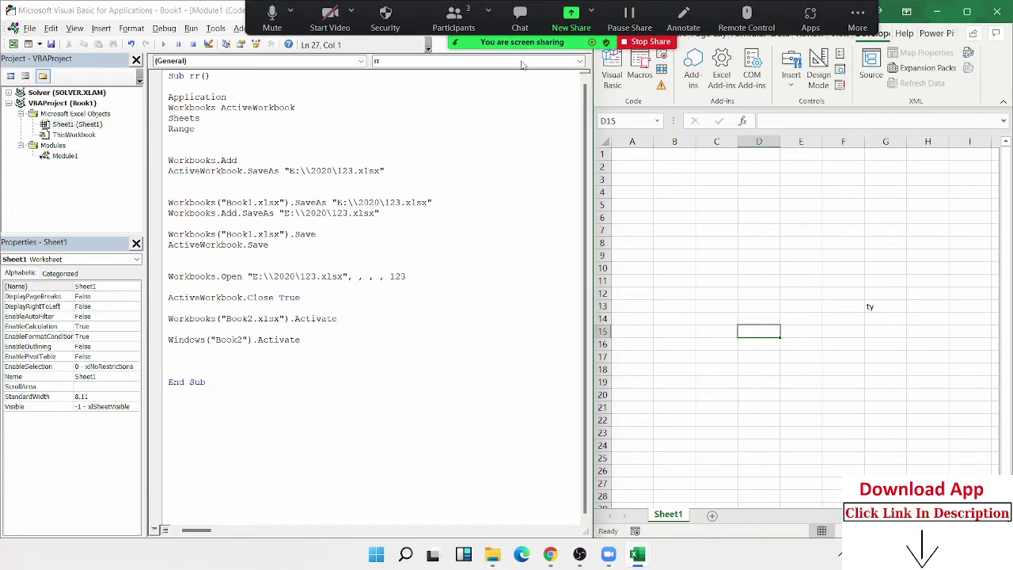
{"action": "left_click", "coordinate": [700, 242]}
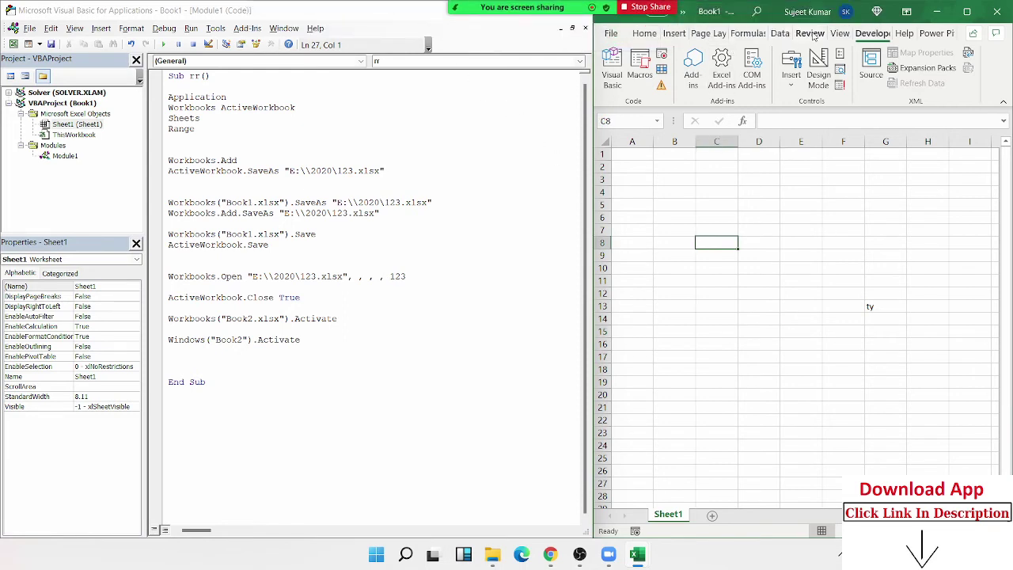
{"action": "left_click", "coordinate": [838, 36]}
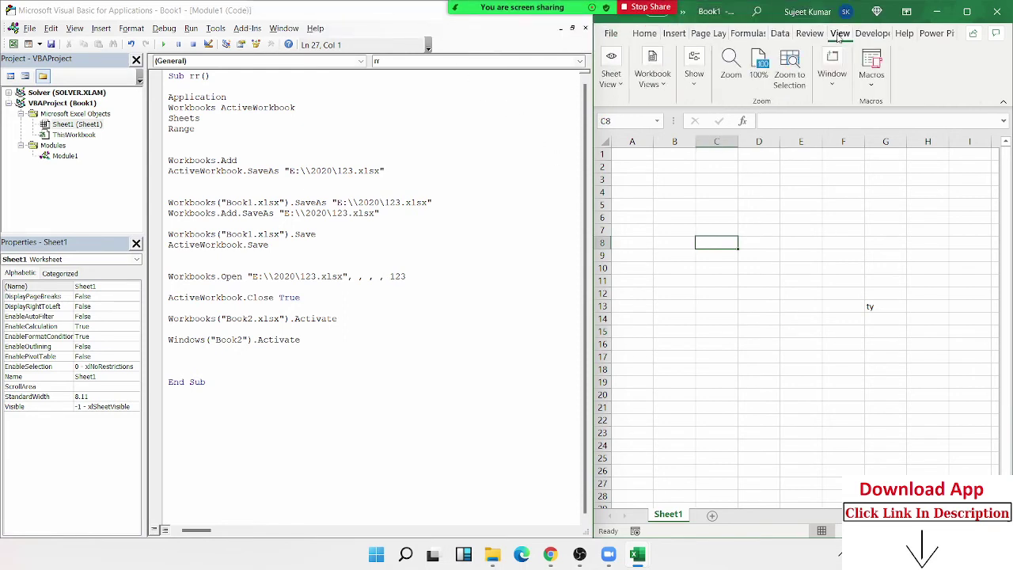
{"action": "left_click", "coordinate": [843, 88]}
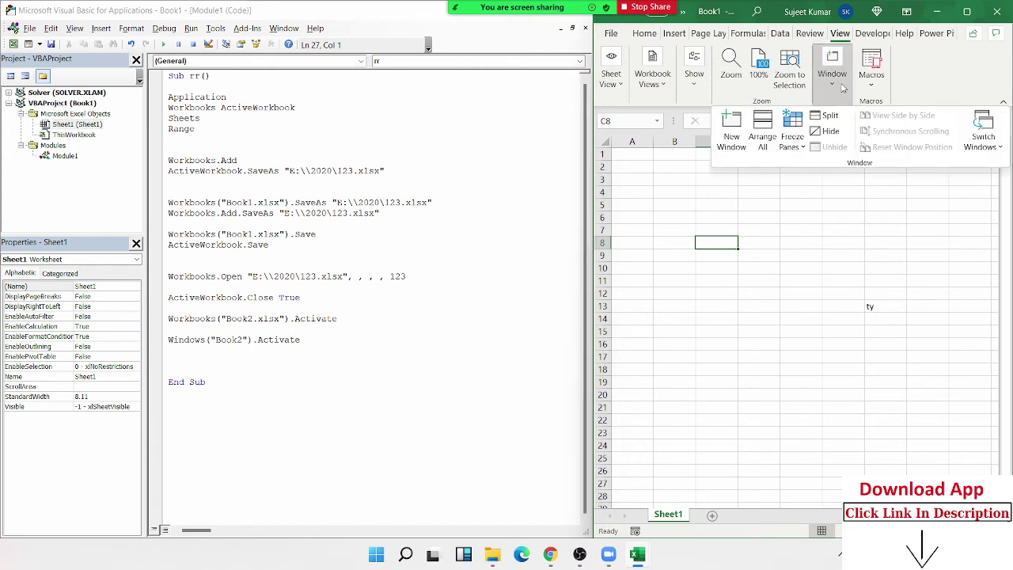
{"action": "left_click", "coordinate": [972, 147]}
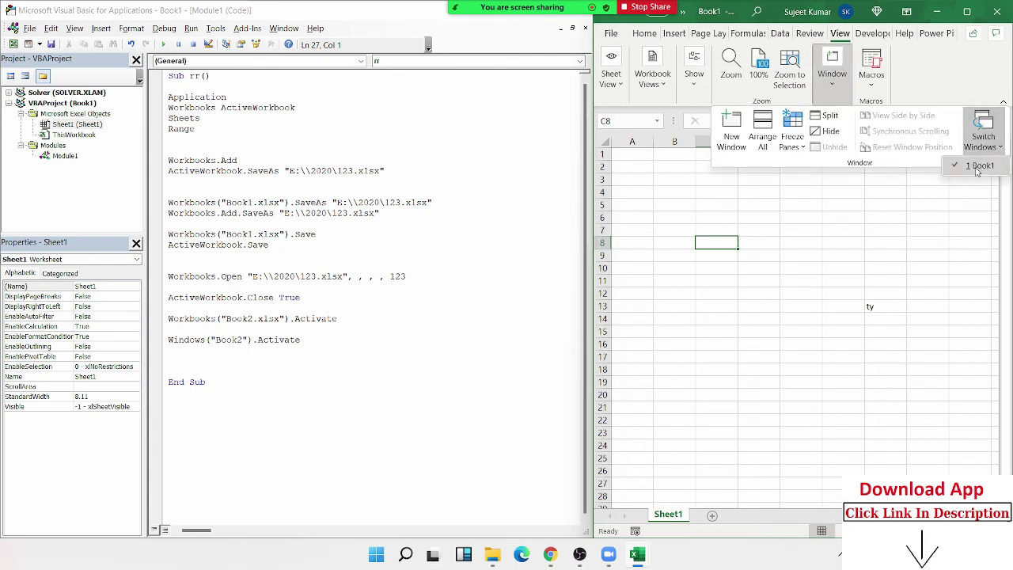
{"action": "left_click", "coordinate": [328, 354]}
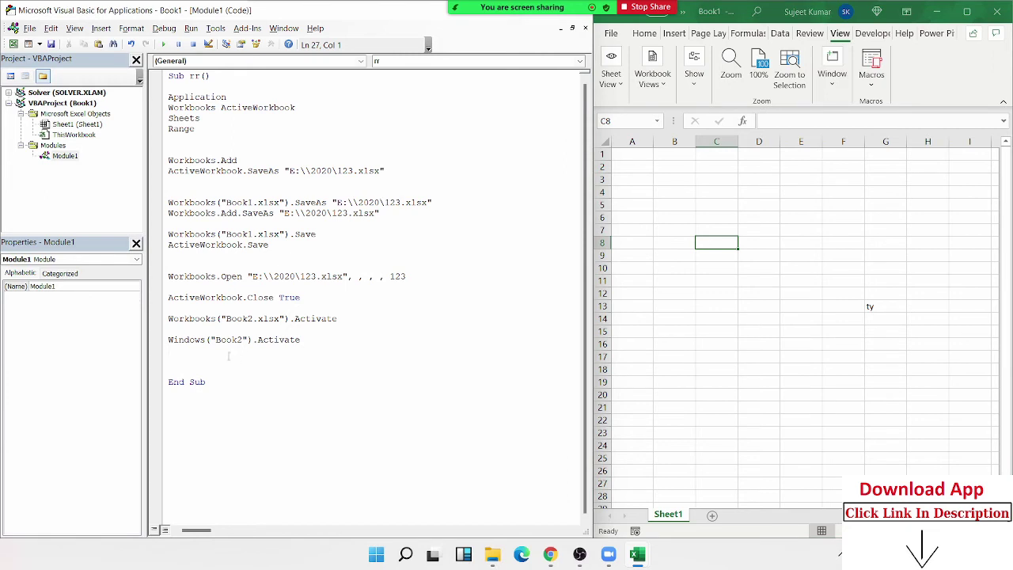
{"action": "key", "text": "Return"}
{"action": "double_click", "coordinate": [229, 299]}
{"action": "left_click", "coordinate": [210, 370]}
{"action": "type", "text": "ActiveWorkbook"}
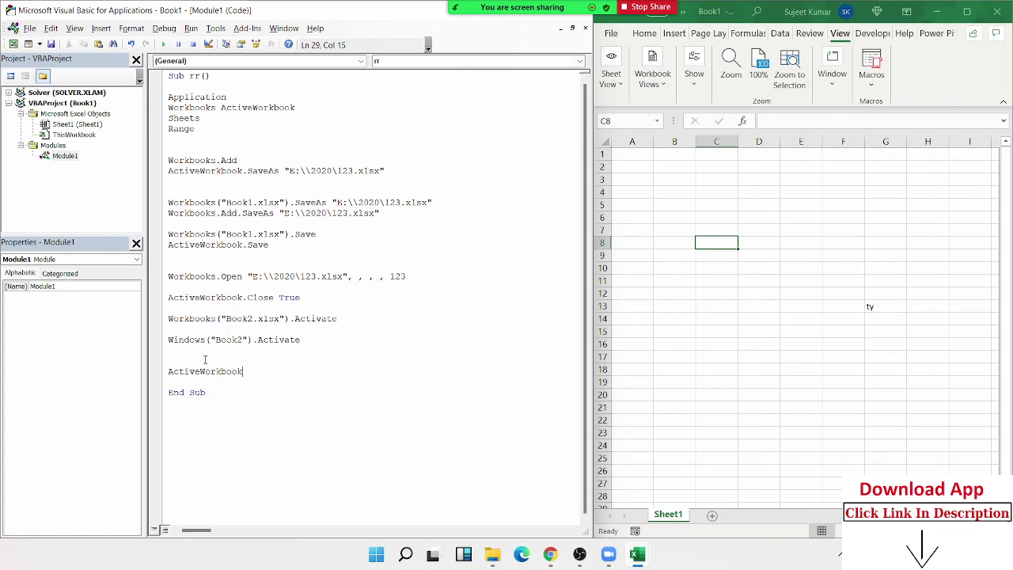
{"action": "type", "text": "."}
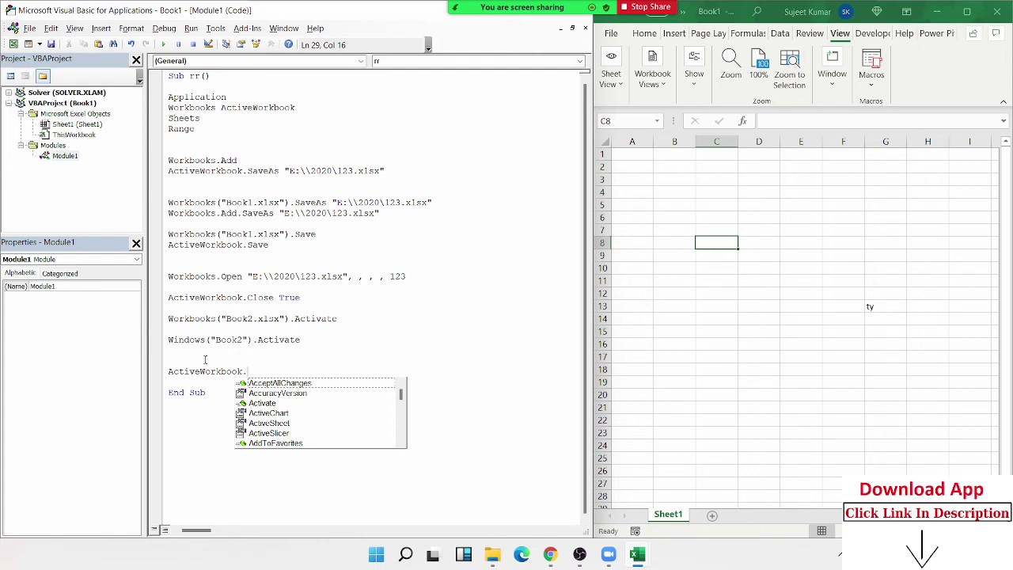
{"action": "type", "text": "pr"}
{"action": "key", "text": "Down"}
{"action": "key", "text": "Down"}
{"action": "key", "text": "Down"}
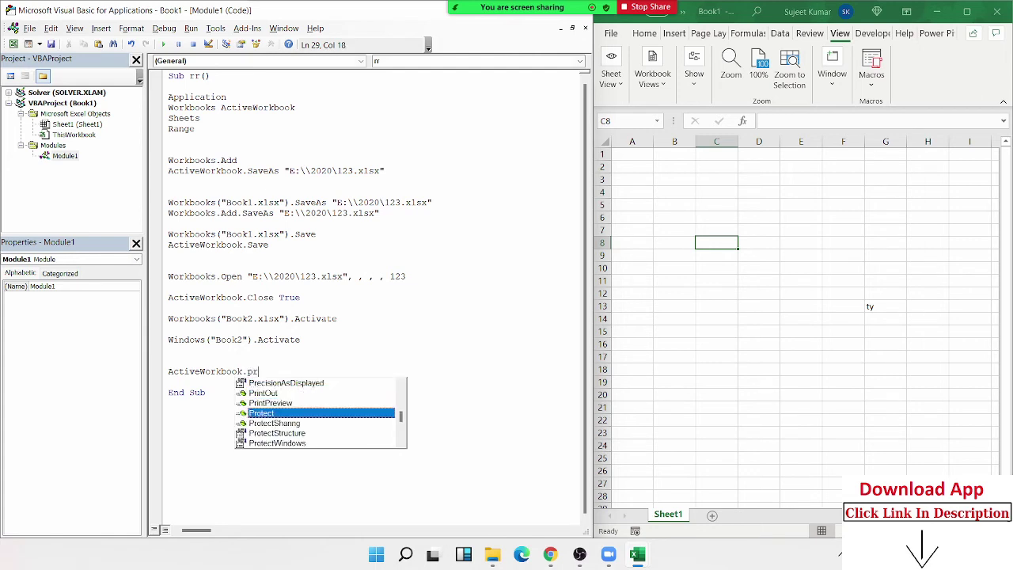
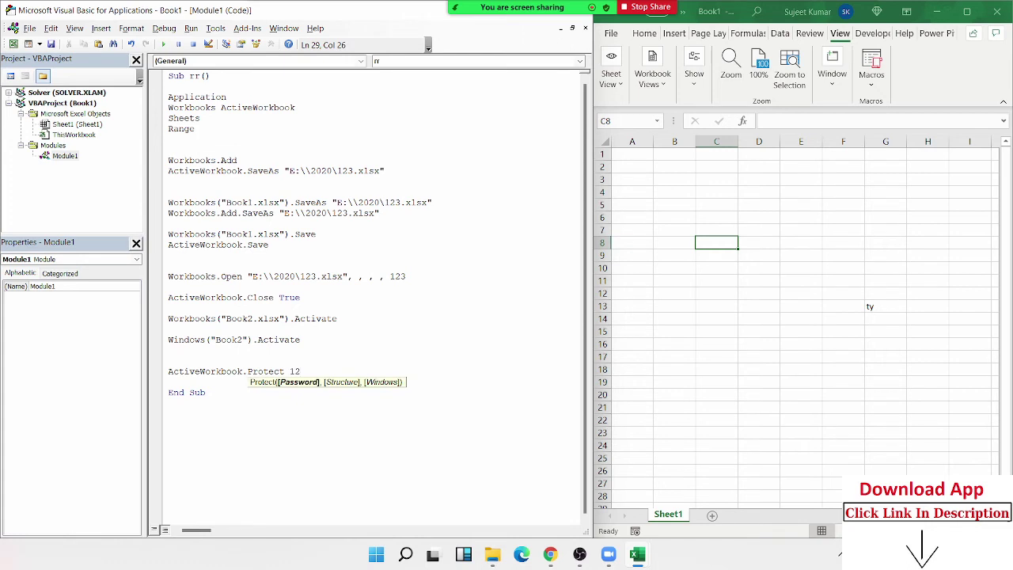
{"action": "key", "text": "Return"}
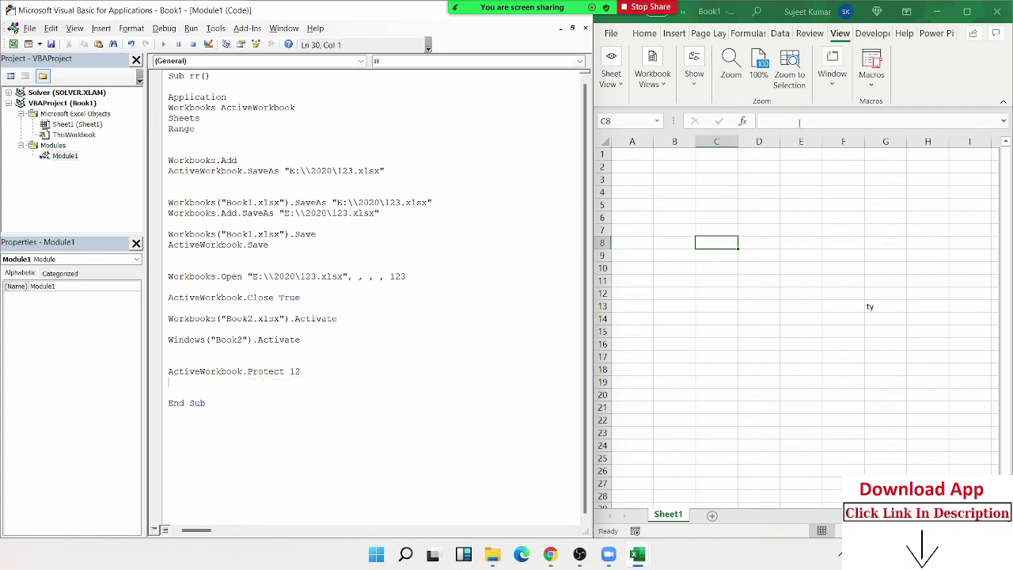
Preview Excel's Review > Protect Workbook structure settings, then cancel without applying
{"action": "left_click", "coordinate": [810, 33]}
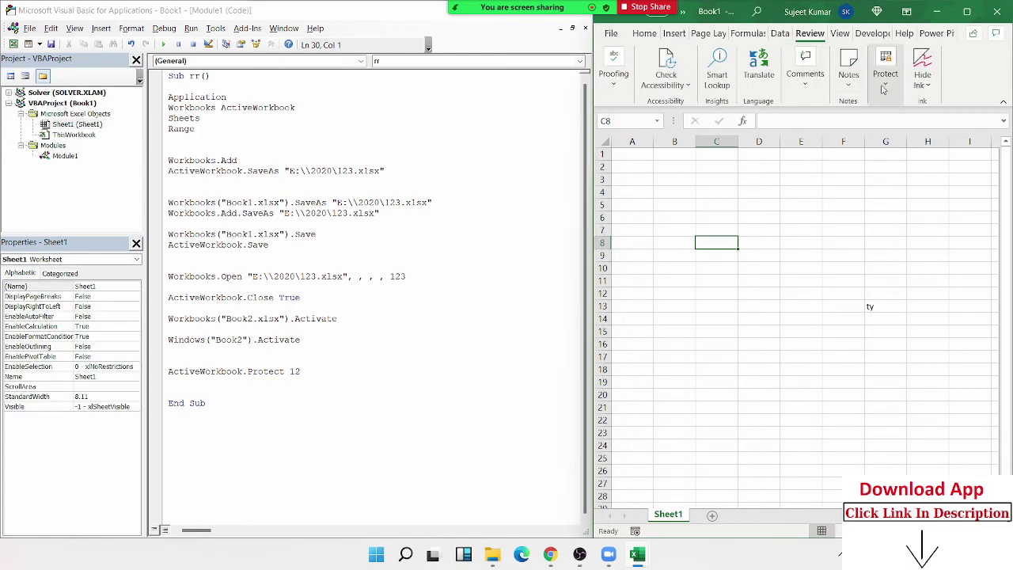
{"action": "left_click", "coordinate": [886, 75]}
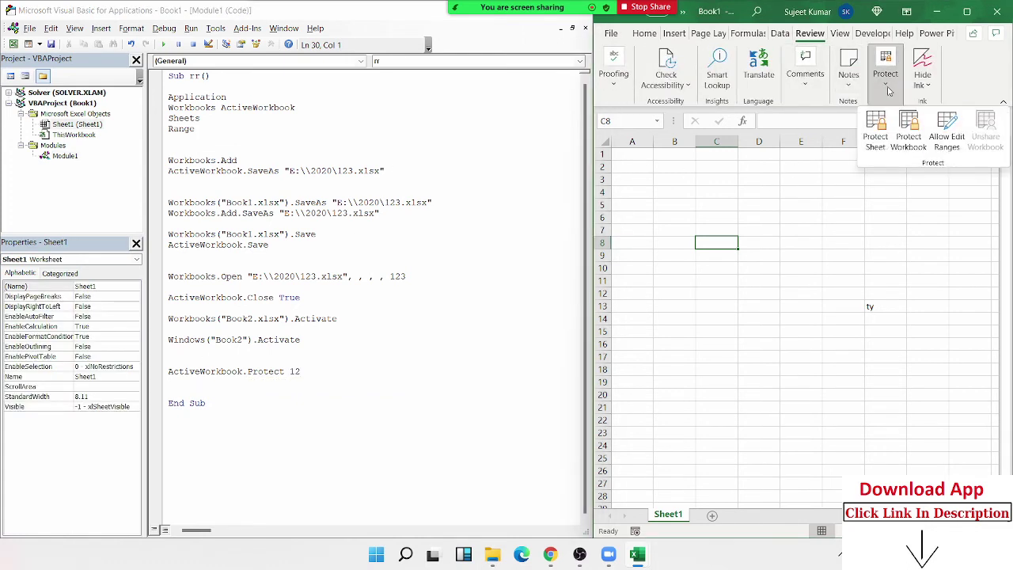
{"action": "left_click", "coordinate": [900, 148]}
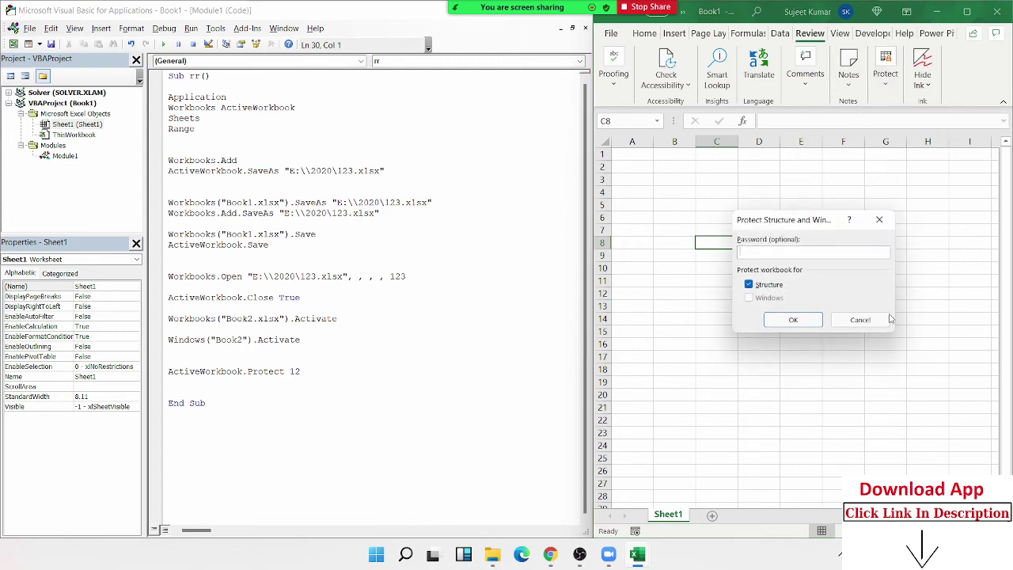
{"action": "left_click", "coordinate": [852, 321]}
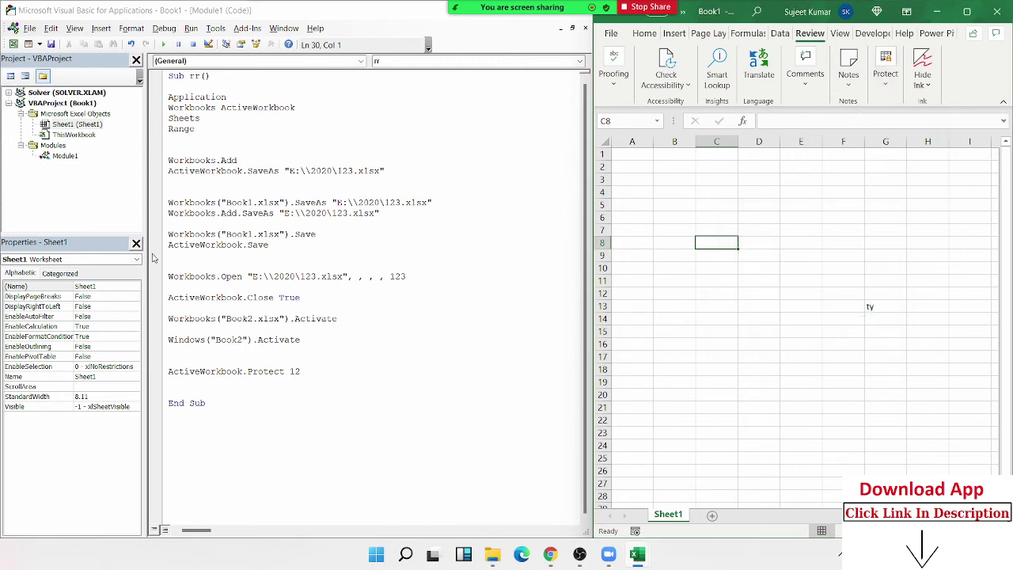
{"action": "left_click", "coordinate": [180, 387]}
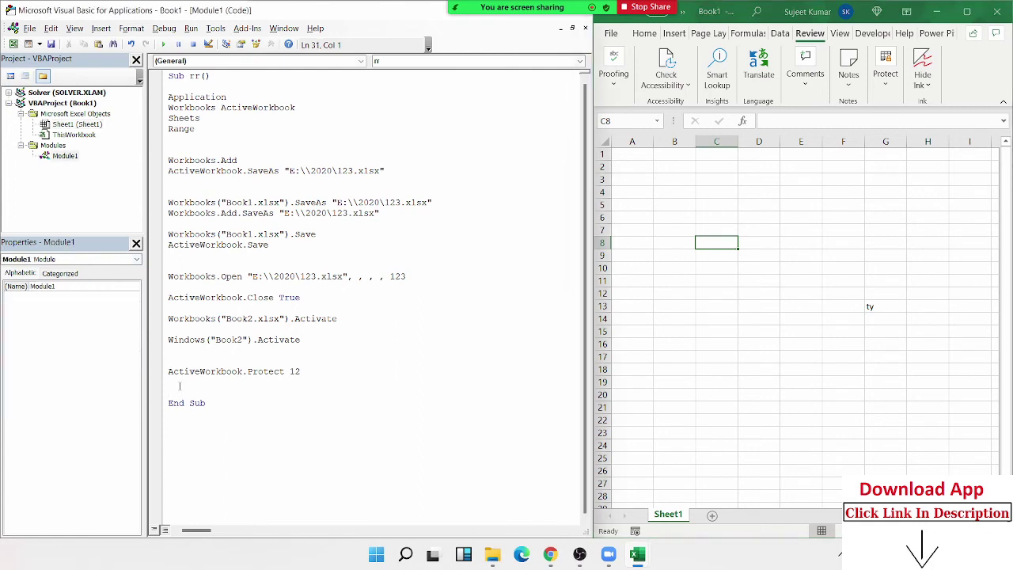
{"action": "type", "text": "ActiveWorkbook"}
{"action": "type", "text": ".p"}
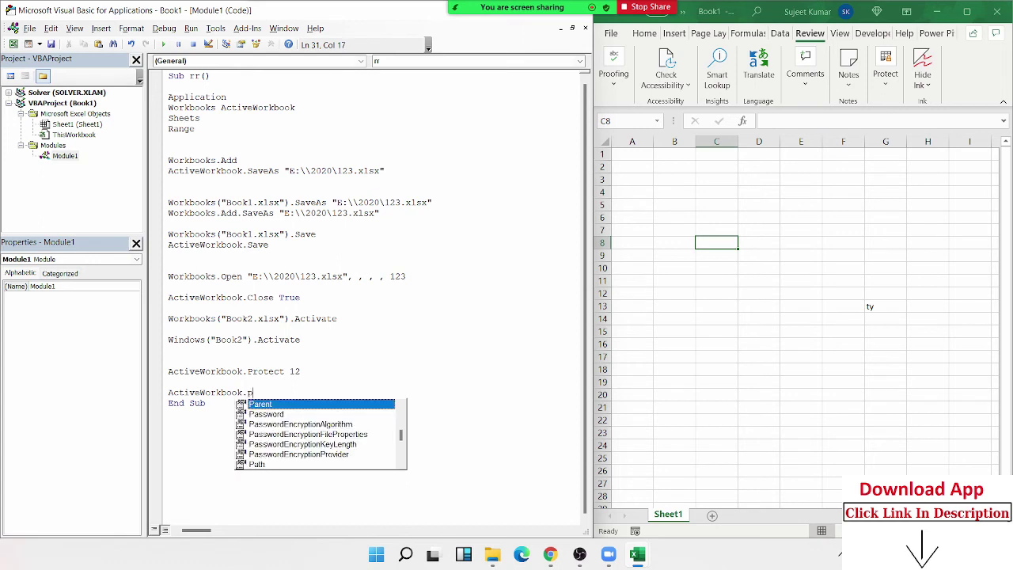
{"action": "type", "text": "as"}
{"action": "key", "text": "Tab"}
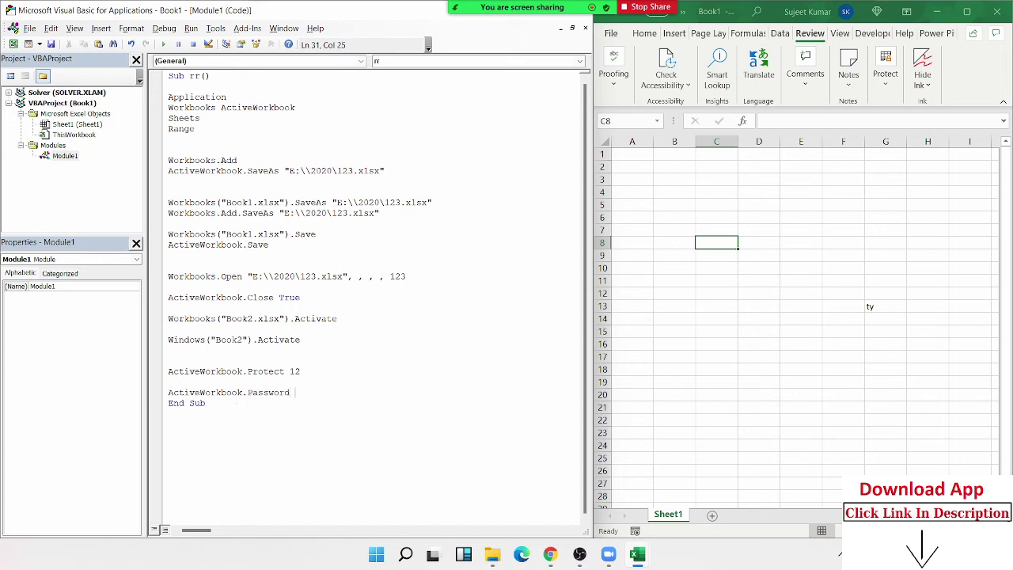
{"action": "type", "text": "="}
{"action": "key", "text": "Return"}
{"action": "key", "text": "Return"}
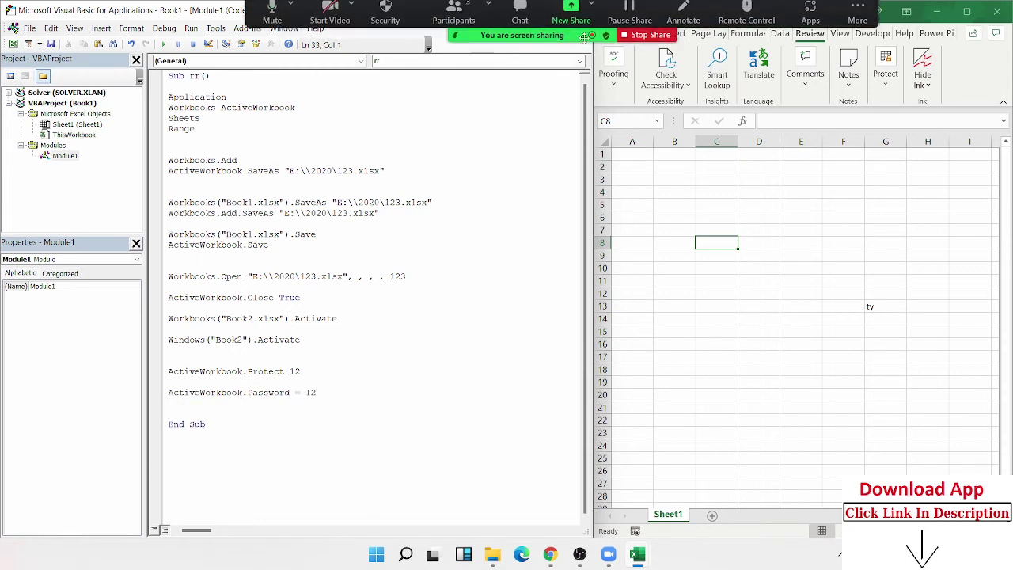
{"action": "left_click", "coordinate": [682, 183]}
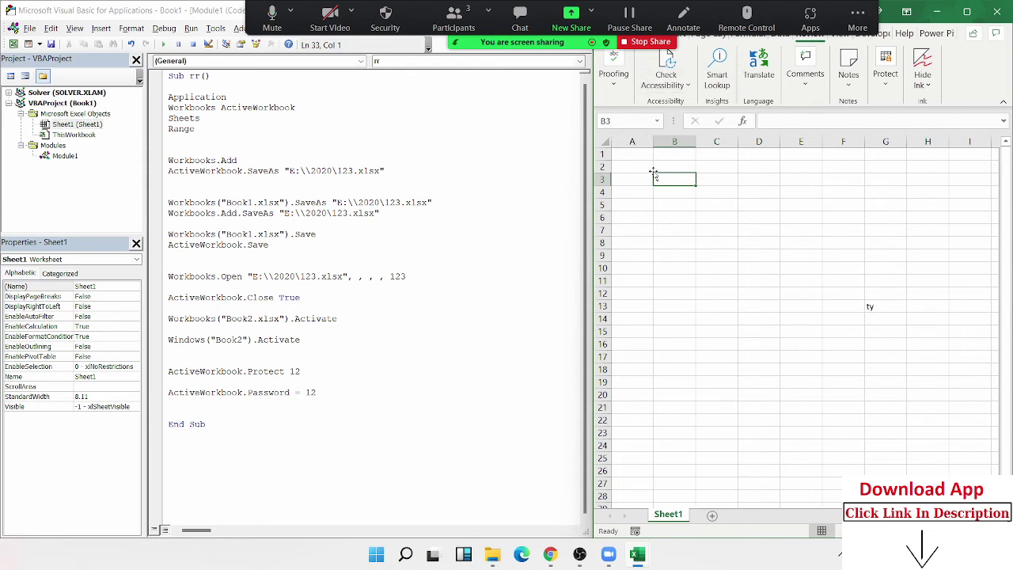
View File > Info > Protect Workbook > Encrypt with Password, close it unset, and return to the code
{"action": "left_click", "coordinate": [726, 176]}
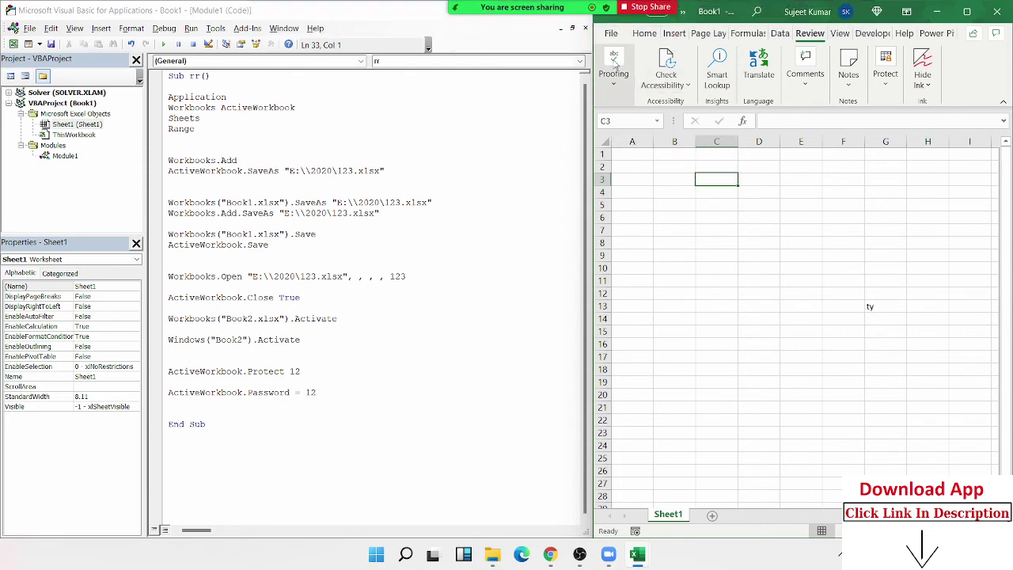
{"action": "left_click", "coordinate": [611, 34]}
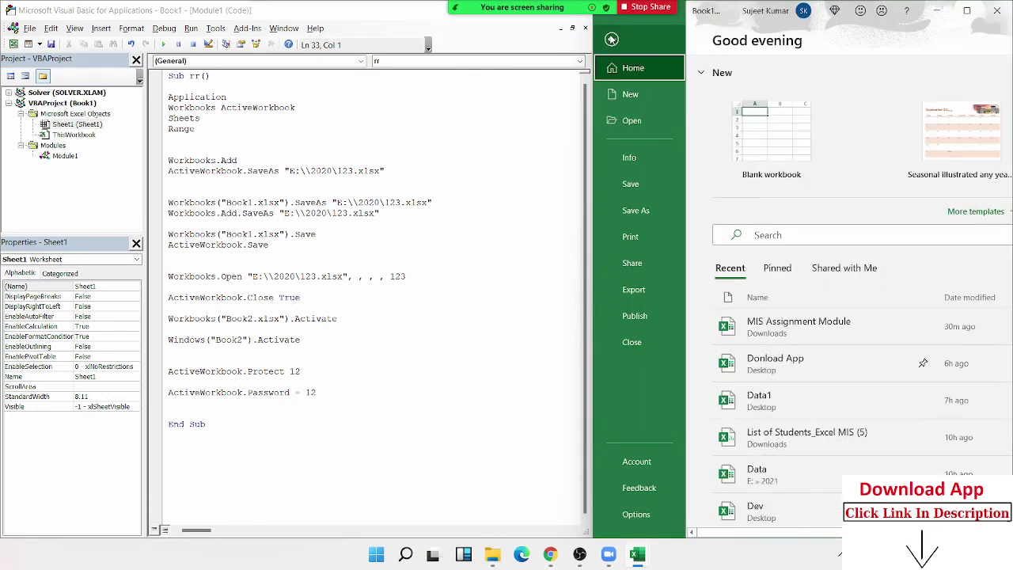
{"action": "left_click", "coordinate": [640, 168]}
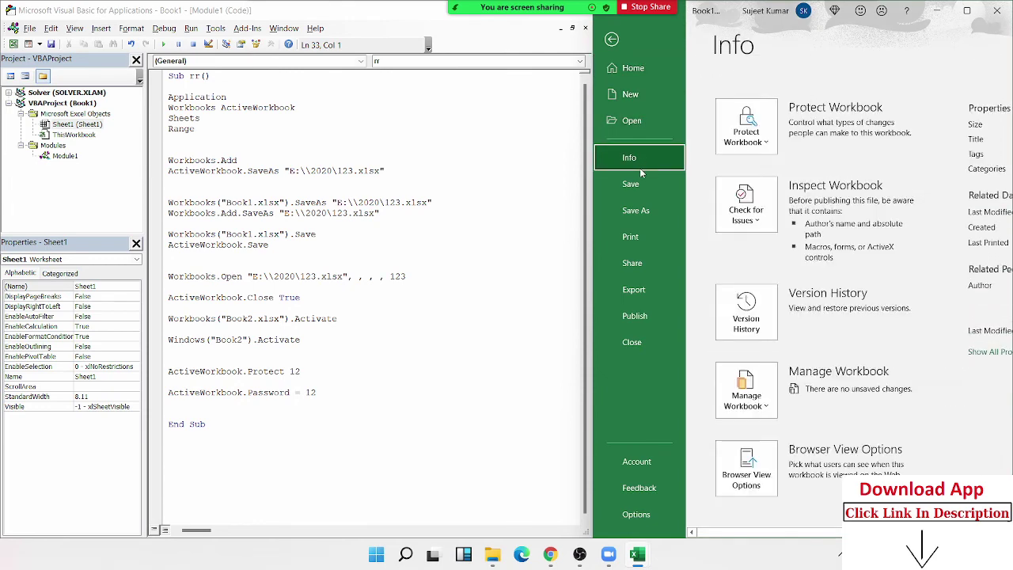
{"action": "left_click", "coordinate": [746, 147]}
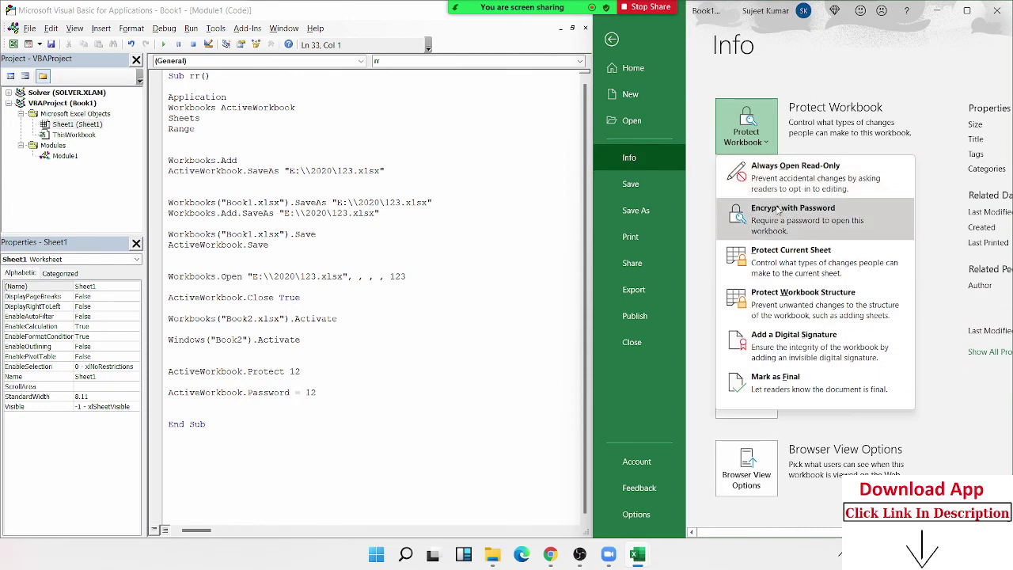
{"action": "left_click", "coordinate": [779, 209]}
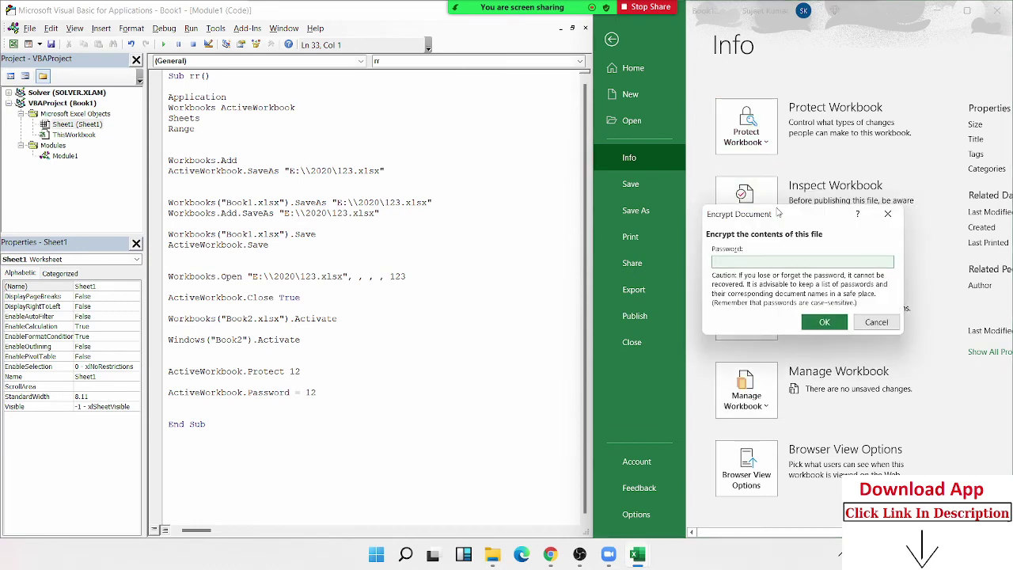
{"action": "left_click", "coordinate": [887, 214]}
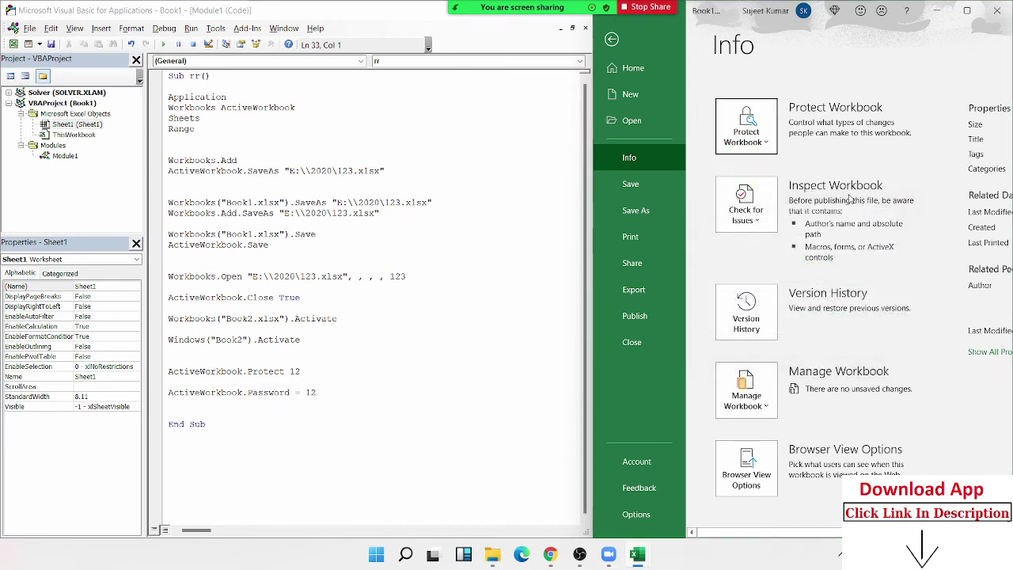
{"action": "left_click", "coordinate": [613, 41]}
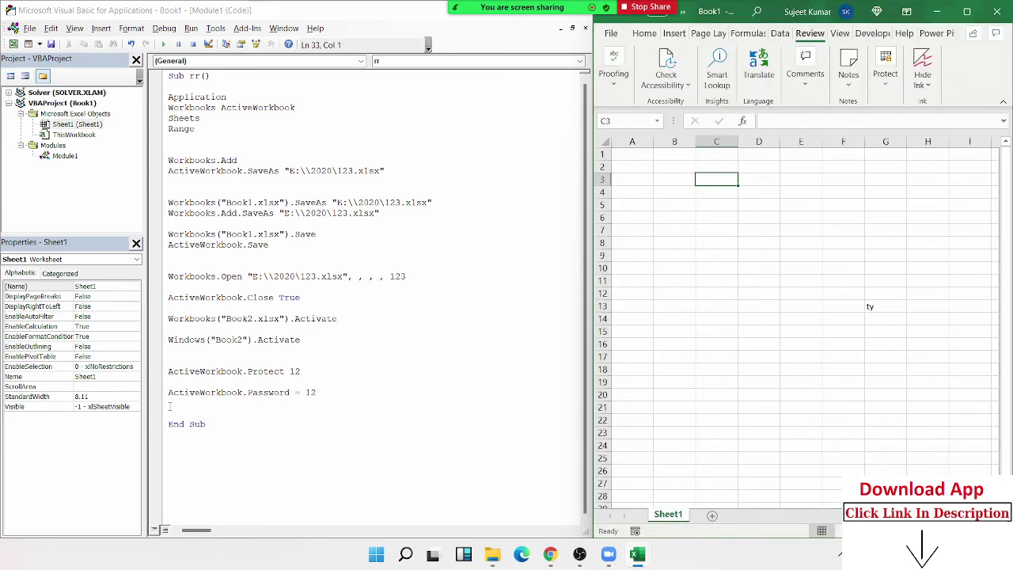
{"action": "left_click", "coordinate": [169, 406]}
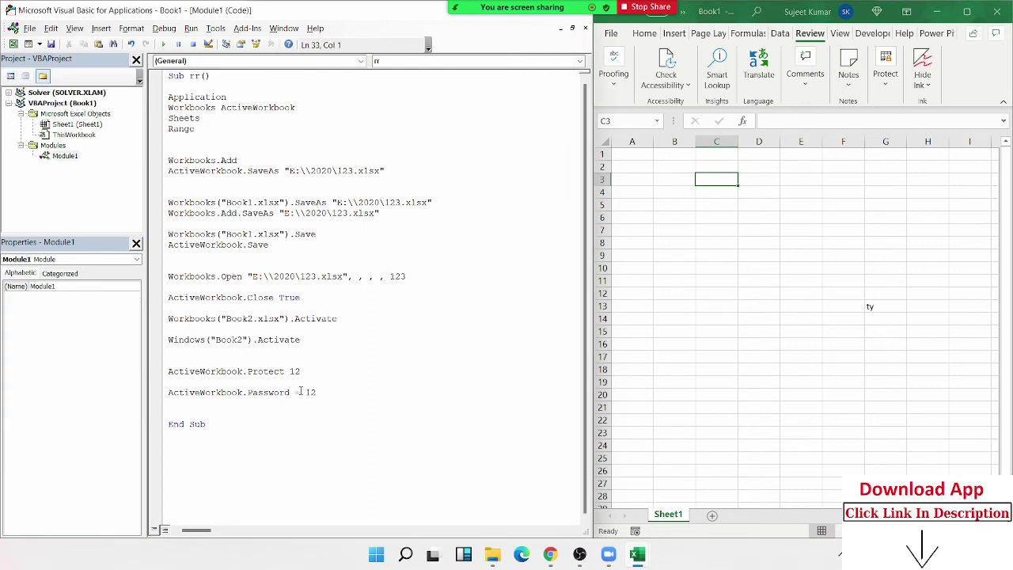
{"action": "left_click_drag", "start_coordinate": [316, 392], "coordinate": [322, 393]}
{"action": "mouse_move", "coordinate": [193, 385]}
{"action": "left_mouse_down"}
{"action": "mouse_move", "coordinate": [158, 155]}
{"action": "mouse_move", "coordinate": [163, 96]}
{"action": "left_mouse_up"}
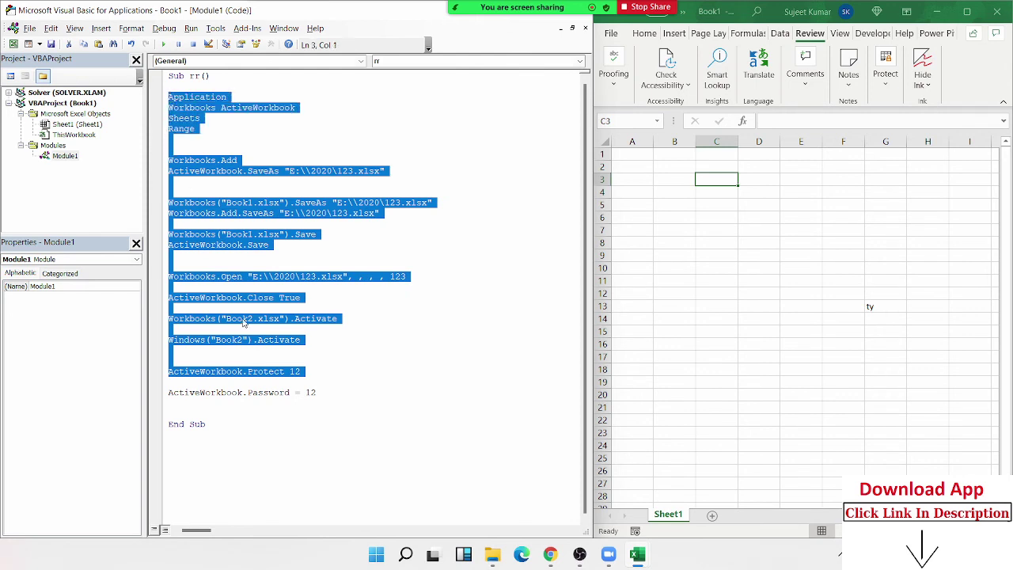
{"action": "left_click", "coordinate": [176, 393]}
{"action": "left_click_drag", "start_coordinate": [169, 394], "coordinate": [317, 393]}
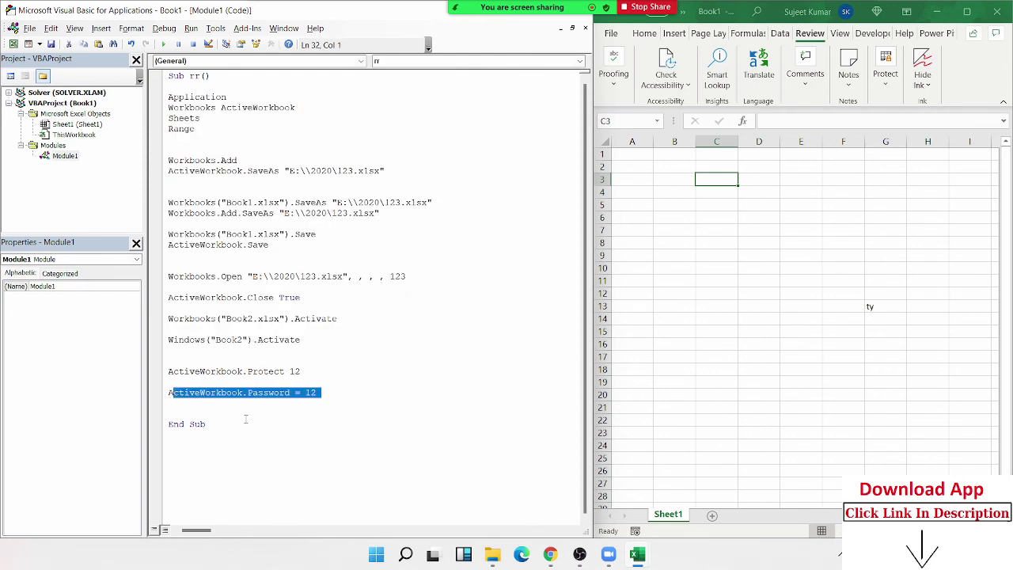
{"action": "left_click", "coordinate": [183, 448]}
{"action": "double_click", "coordinate": [186, 393]}
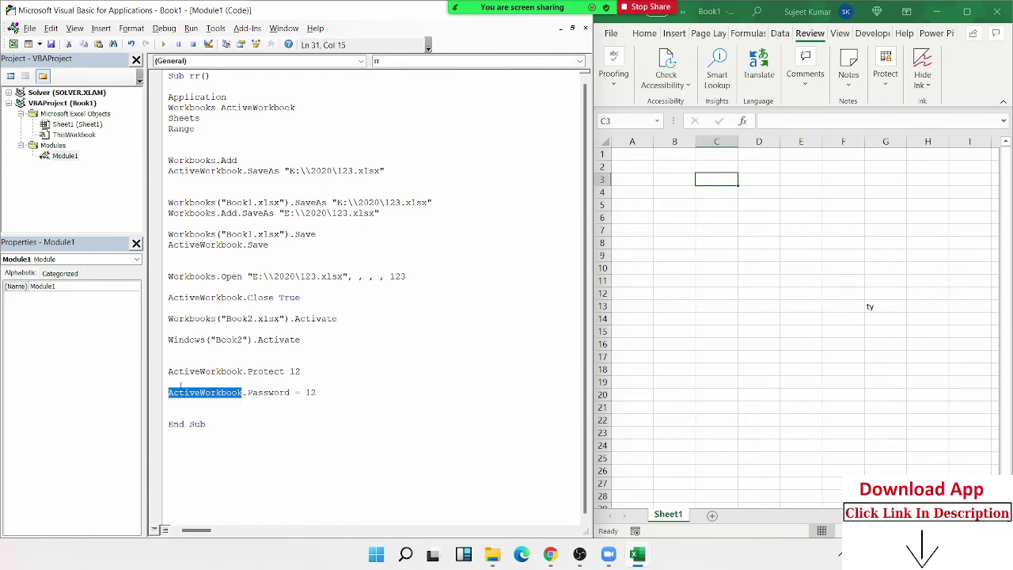
{"action": "left_click", "coordinate": [258, 402]}
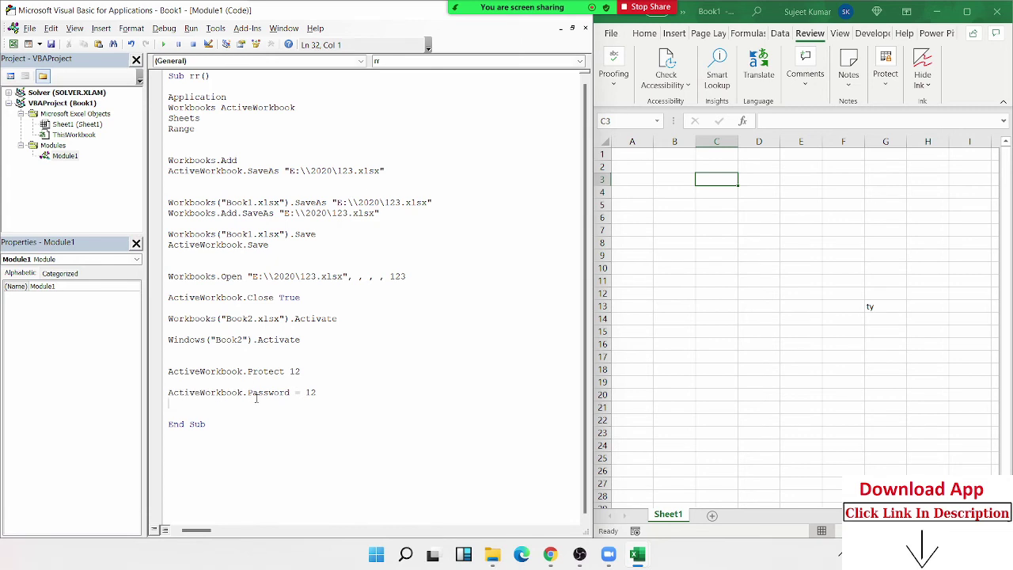
{"action": "left_click_drag", "start_coordinate": [233, 392], "coordinate": [224, 392]}
{"action": "double_click", "coordinate": [221, 393]}
{"action": "left_click", "coordinate": [221, 393]}
{"action": "double_click", "coordinate": [270, 392]}
{"action": "left_click", "coordinate": [244, 370]}
{"action": "left_click", "coordinate": [289, 370]}
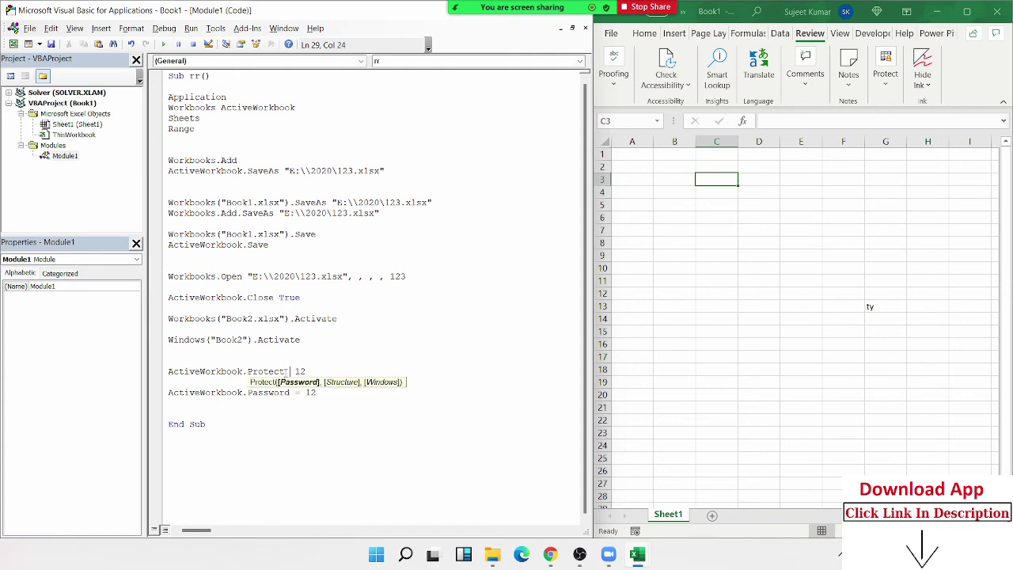
{"action": "left_click", "coordinate": [343, 429]}
{"action": "left_click", "coordinate": [300, 393]}
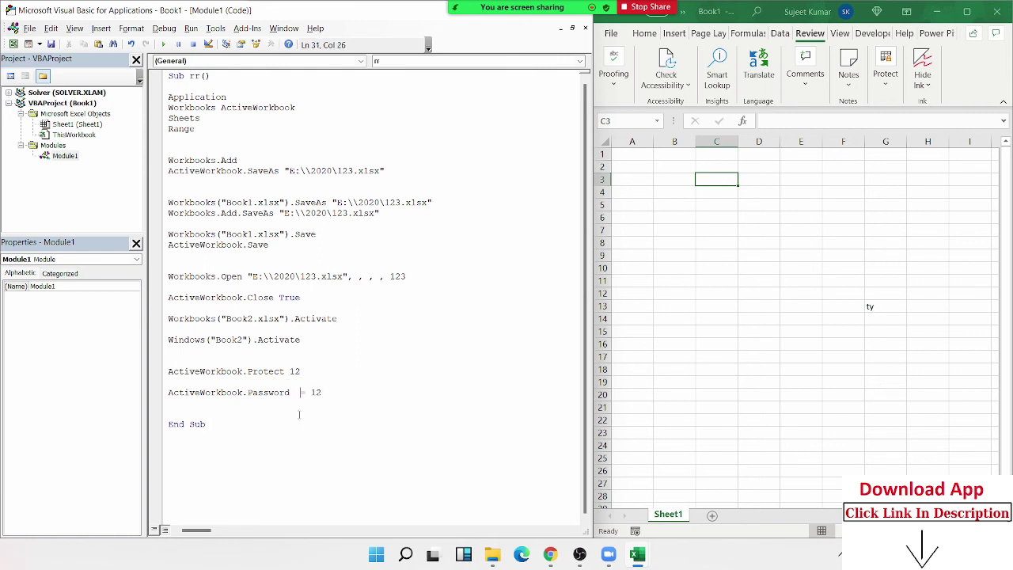
{"action": "left_click", "coordinate": [298, 414]}
{"action": "left_click", "coordinate": [245, 392]}
{"action": "type", "text": "."}
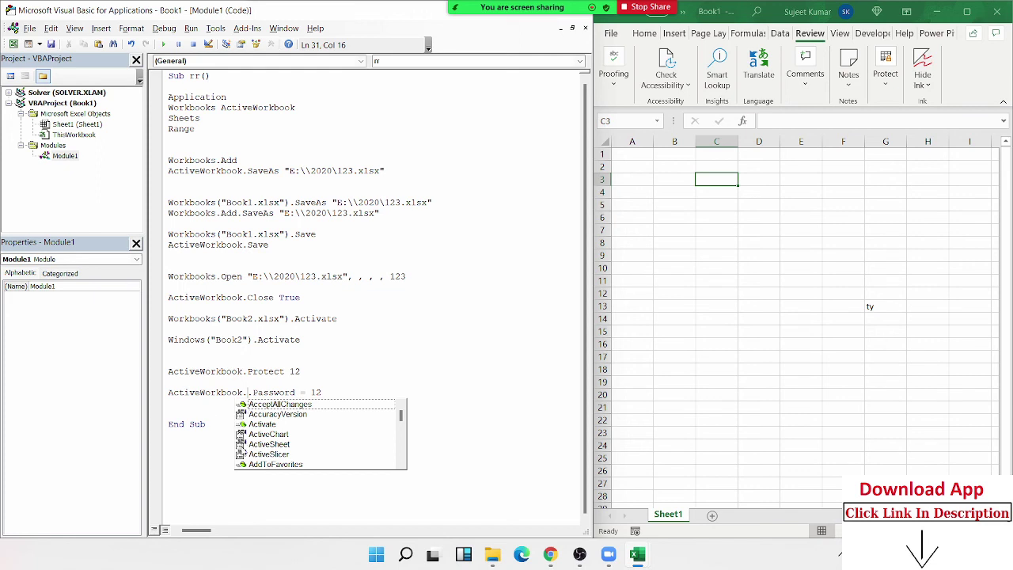
{"action": "left_click", "coordinate": [248, 394]}
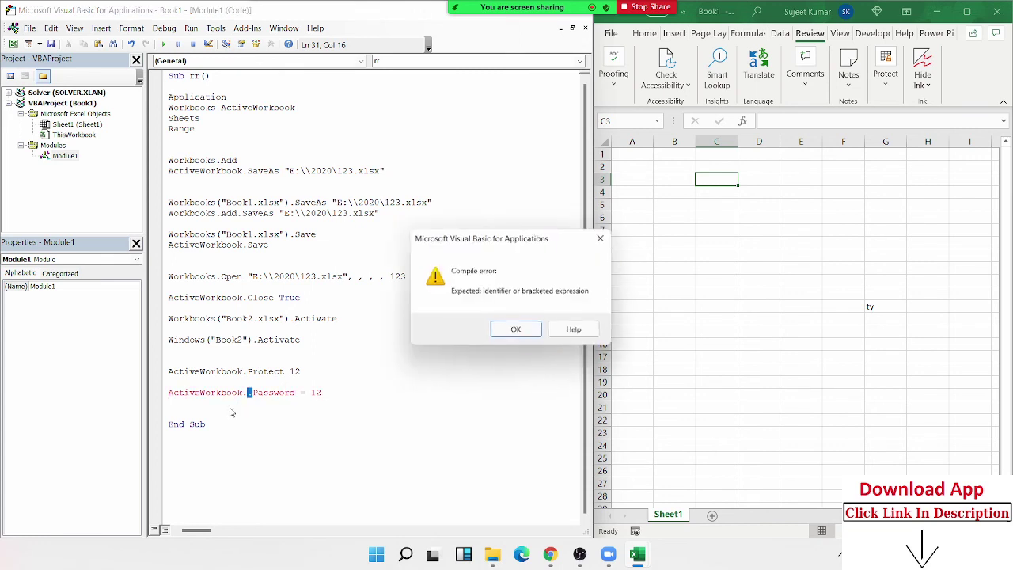
{"action": "key", "text": "Return"}
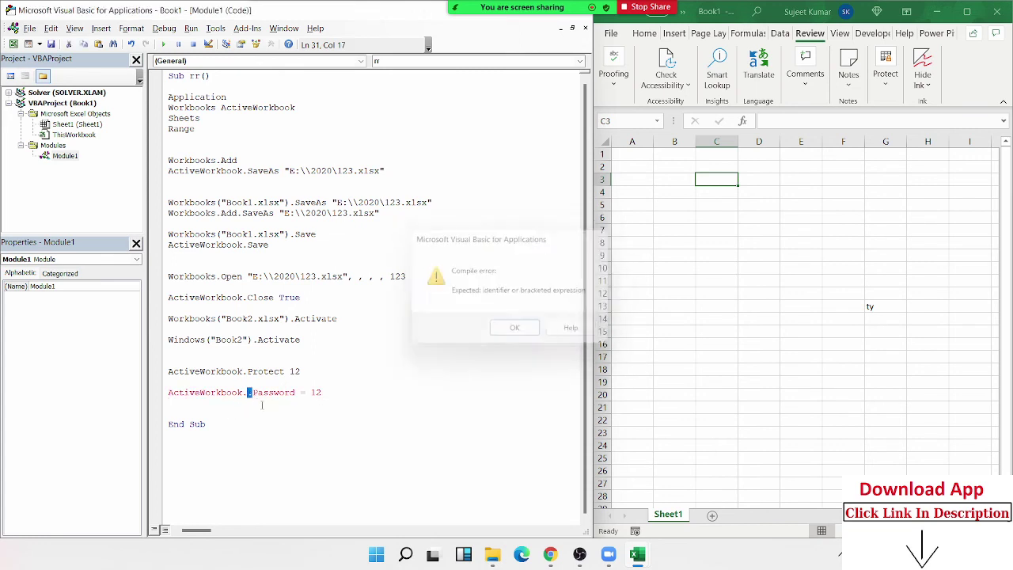
{"action": "key", "text": "Delete"}
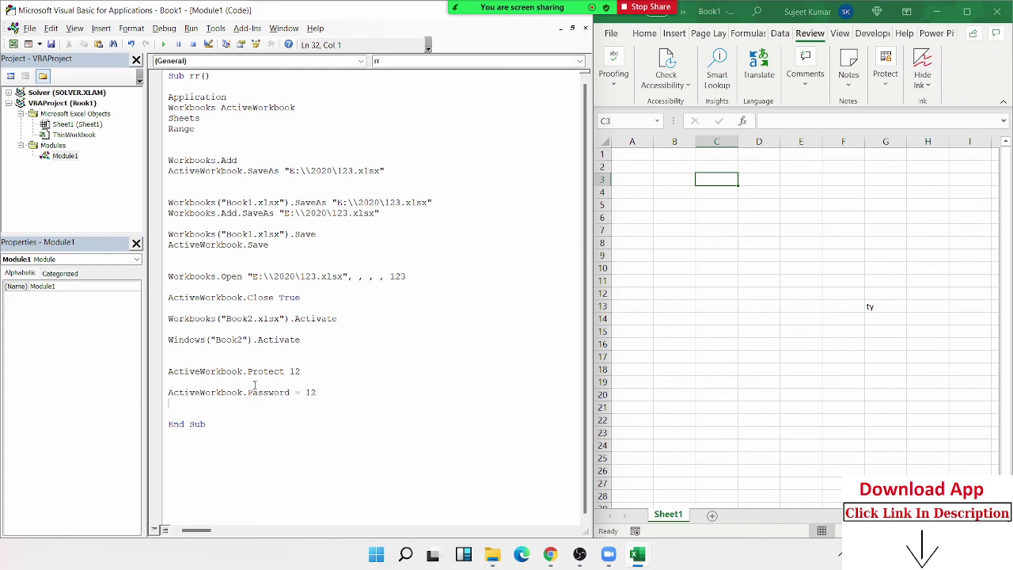
Add the line i = ActiveWorkbook.Name below the Password assignment, above End Sub
{"action": "double_click", "coordinate": [262, 392]}
{"action": "left_click", "coordinate": [194, 407]}
{"action": "key", "text": "Return"}
{"action": "type", "text": "i="}
{"action": "type", "text": "ActiveWorkbook"}
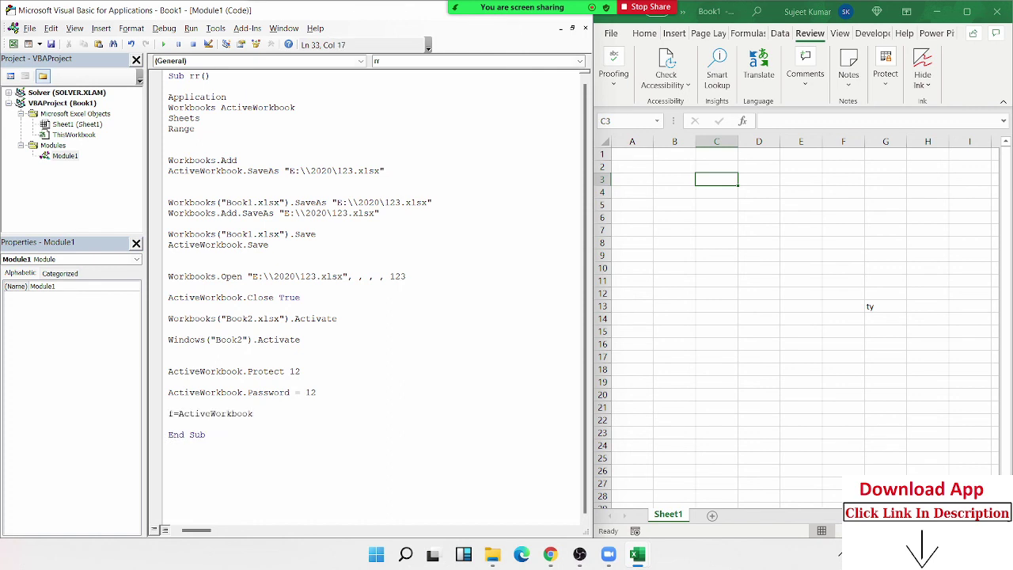
{"action": "type", "text": "."}
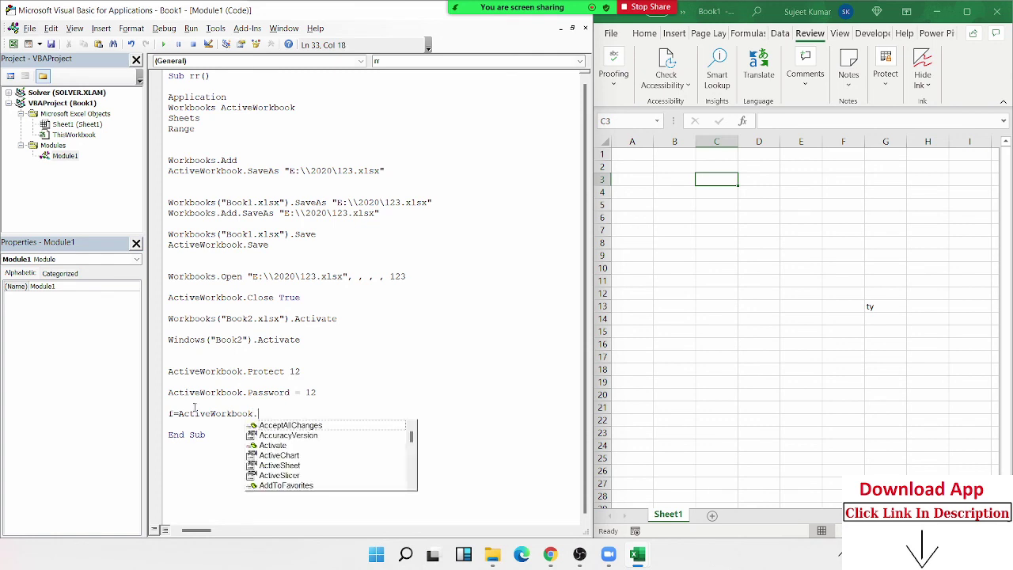
{"action": "type", "text": "name"}
{"action": "key", "text": "Return"}
Review the new assignment line and the whole module code by selecting it
{"action": "key", "text": "Up"}
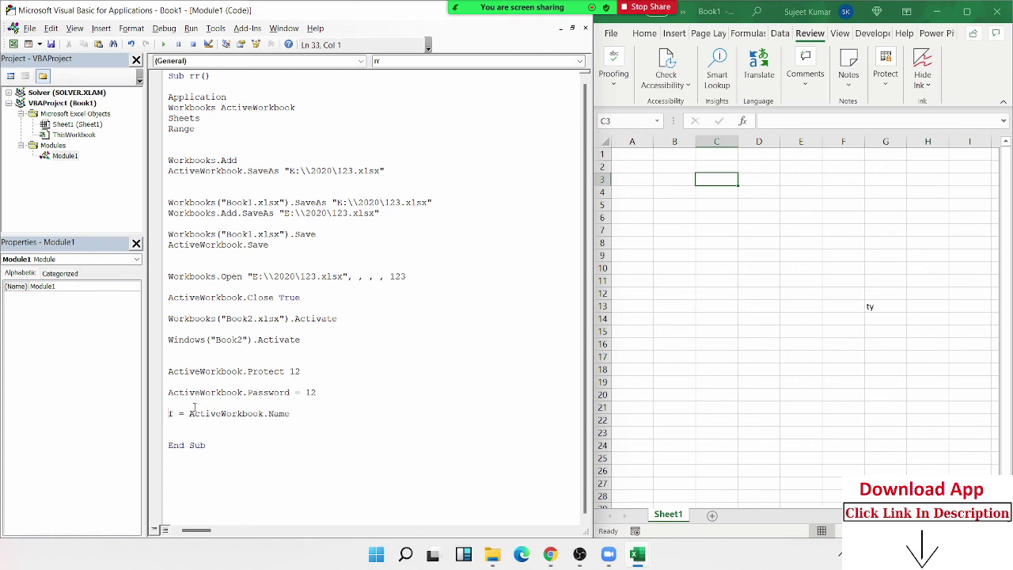
{"action": "key", "text": "shift+Right"}
{"action": "double_click", "coordinate": [212, 418]}
{"action": "left_click", "coordinate": [212, 421]}
{"action": "double_click", "coordinate": [212, 422]}
{"action": "left_click", "coordinate": [162, 421]}
{"action": "key", "text": "ctrl+a"}
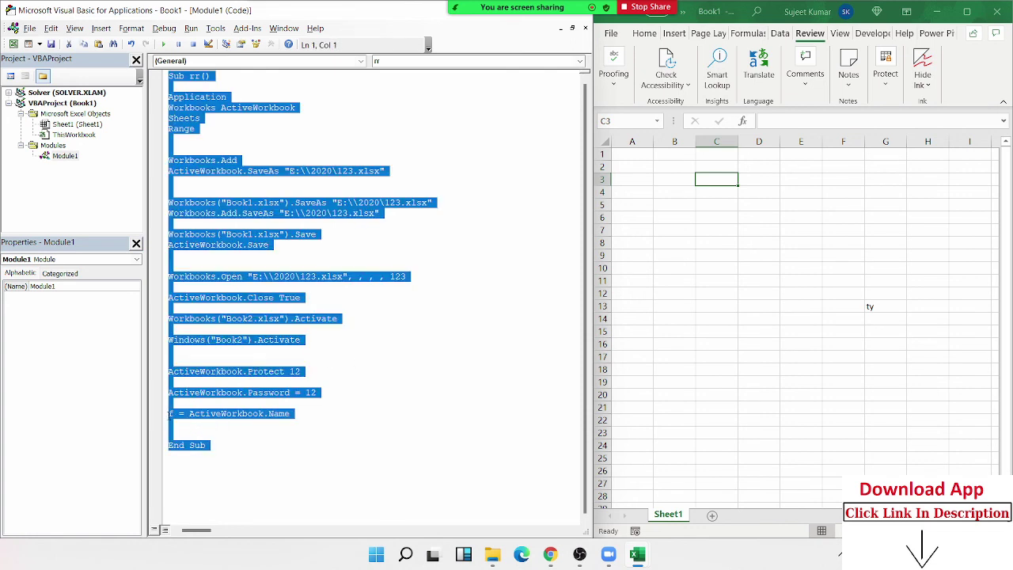
{"action": "left_click", "coordinate": [172, 413]}
{"action": "left_click", "coordinate": [182, 435]}
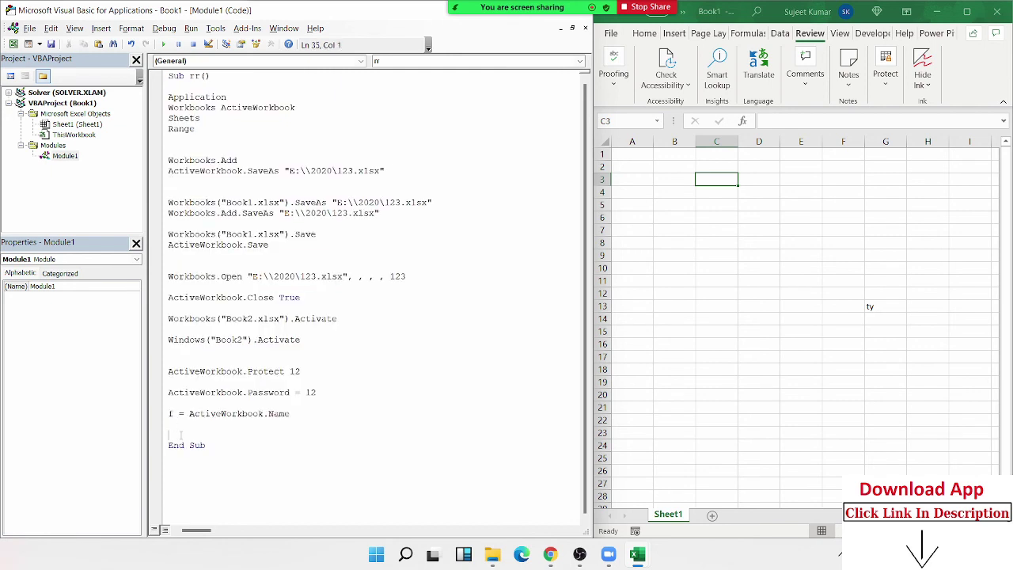
{"action": "left_click", "coordinate": [268, 423]}
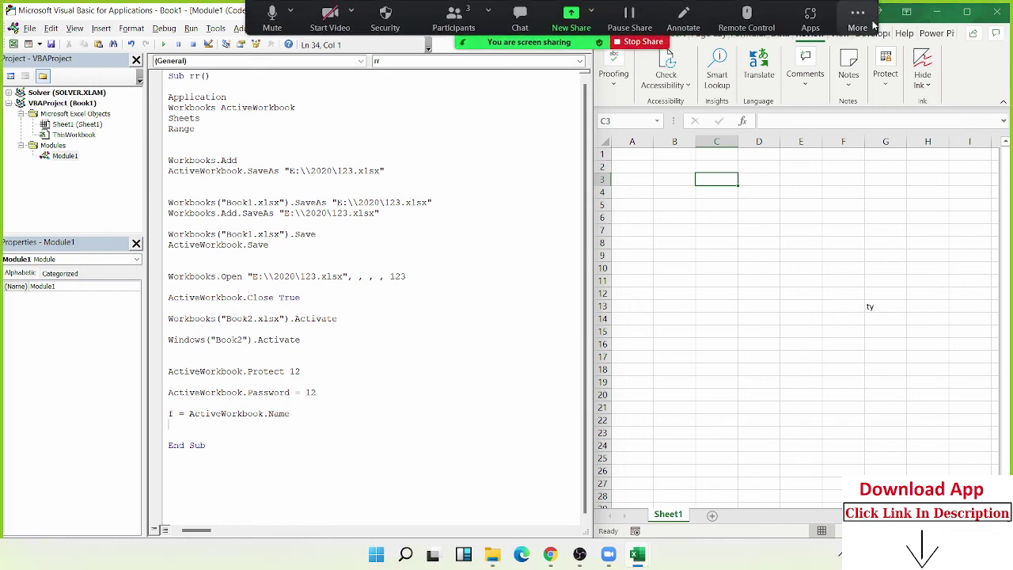
End the Zoom meeting for all participants and close the leftover meeting window
{"action": "left_click", "coordinate": [871, 24]}
{"action": "left_click", "coordinate": [846, 205]}
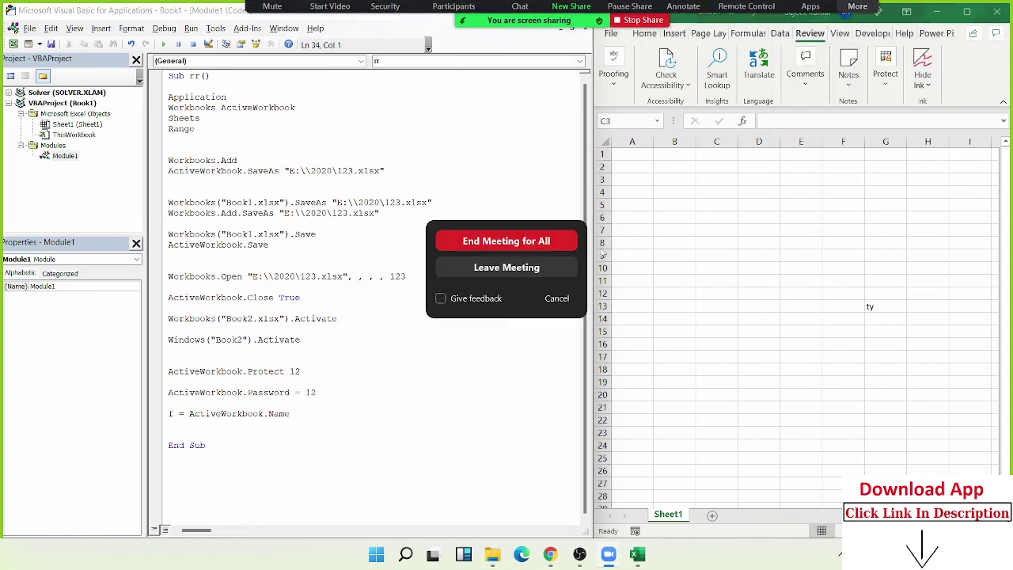
{"action": "left_click", "coordinate": [558, 239]}
{"action": "left_click", "coordinate": [609, 554]}
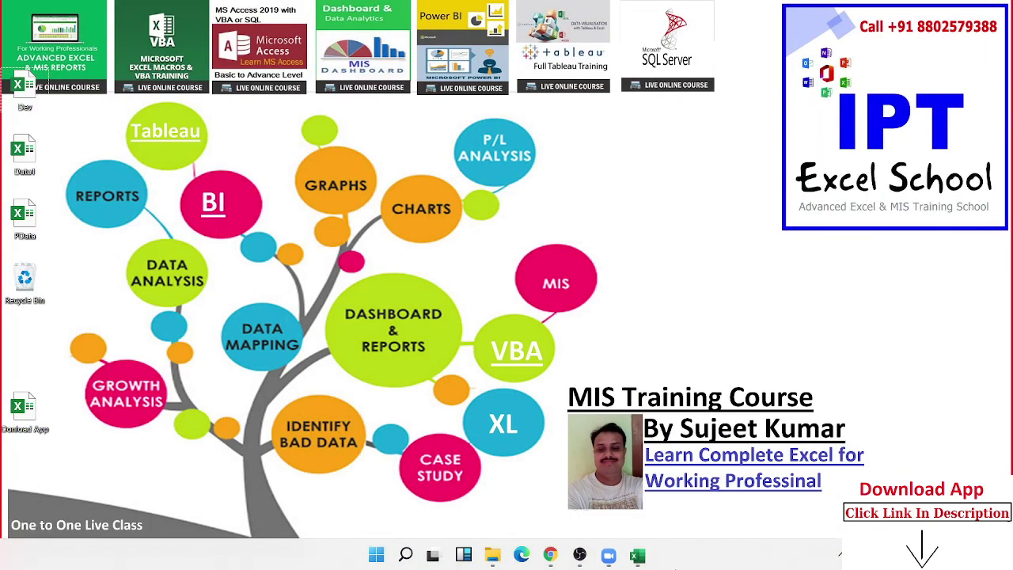
{"action": "left_click", "coordinate": [840, 554]}
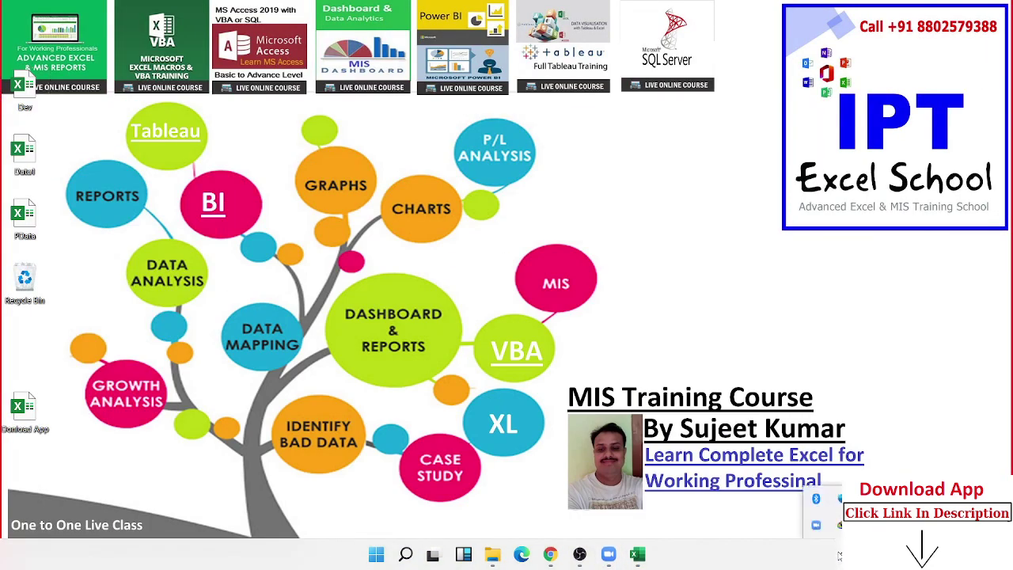